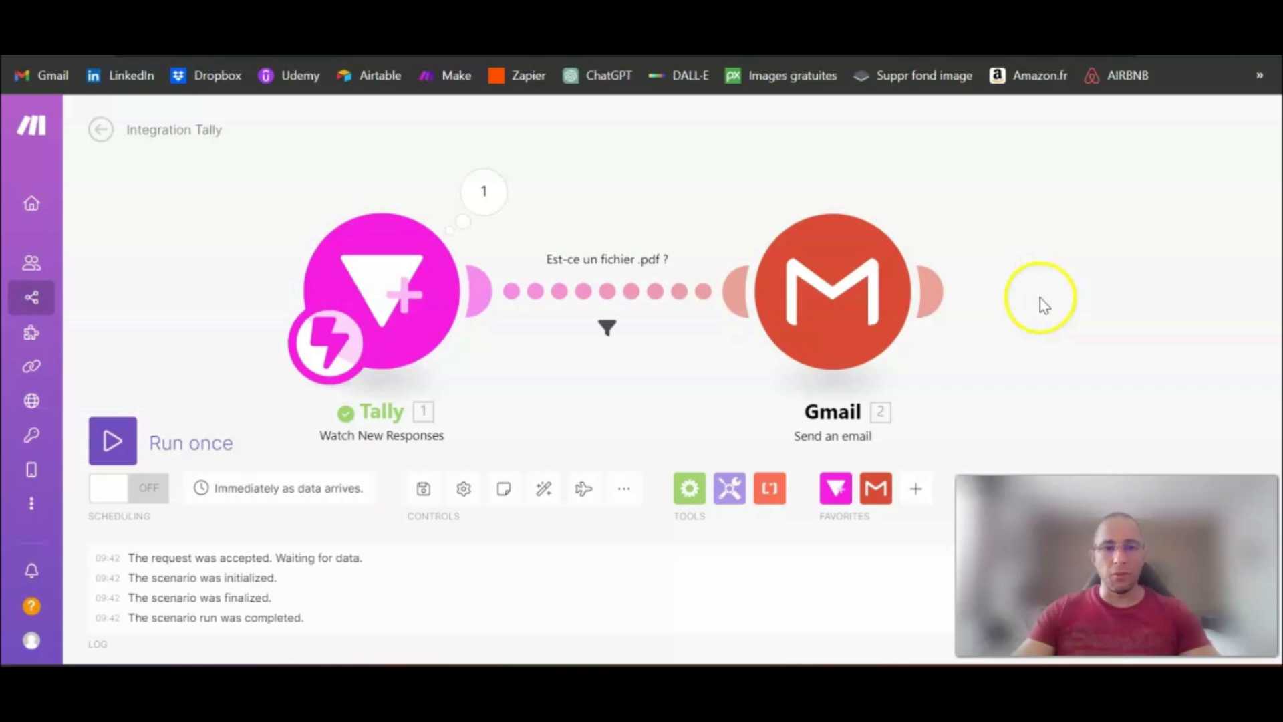
Step: Unlink the Tally module from the Gmail module and move Gmail away to make room between them
drag(1060, 305, 954, 302)
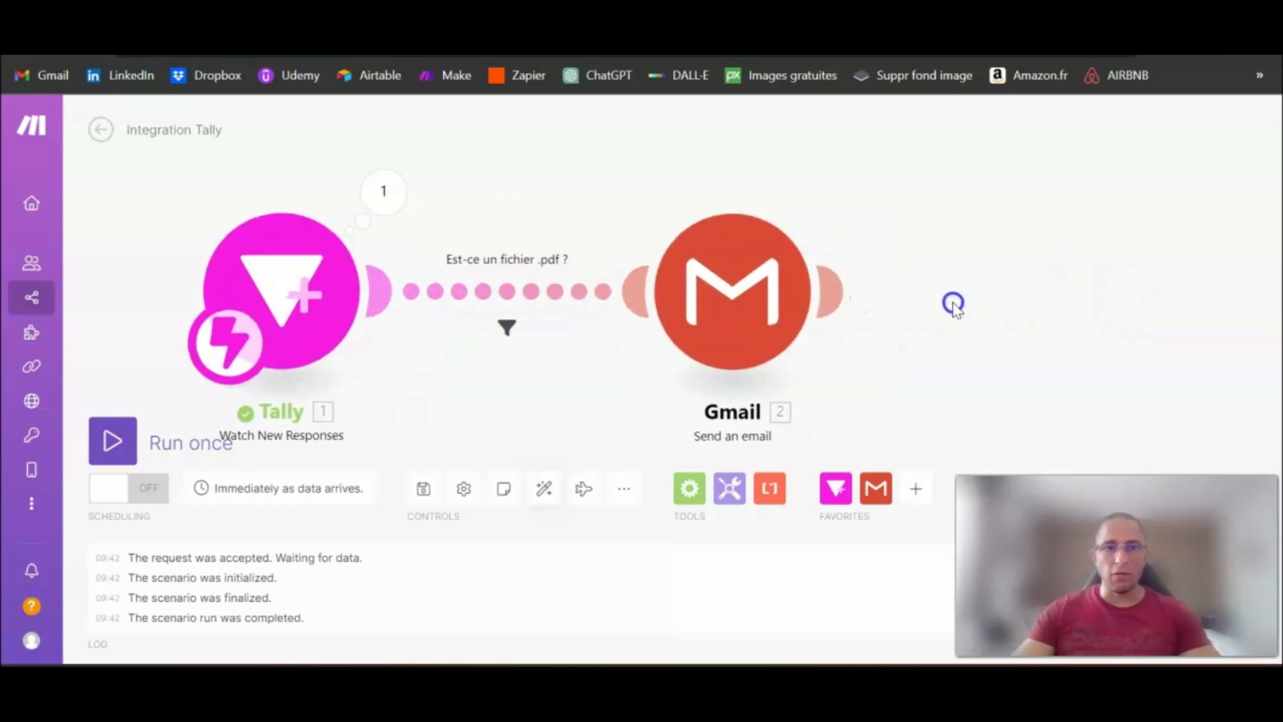
scroll(871, 291, down, 3)
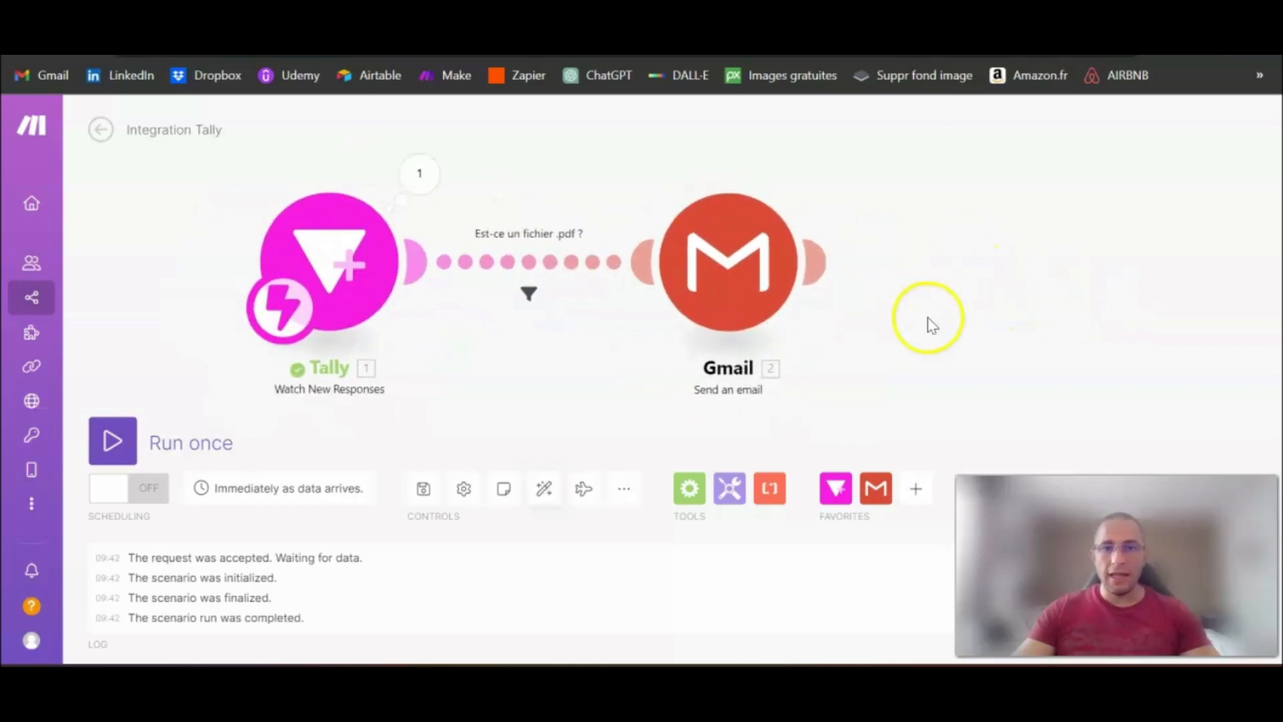
drag(944, 314, 876, 315)
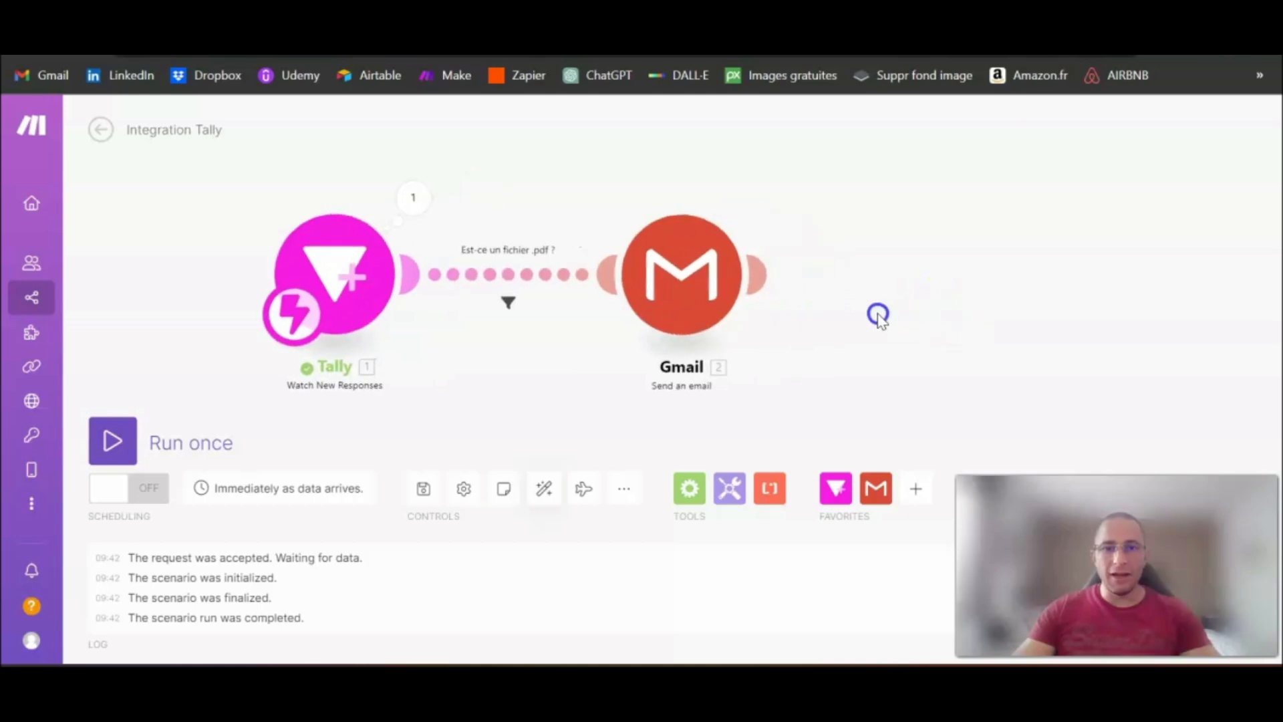
right_click(513, 282)
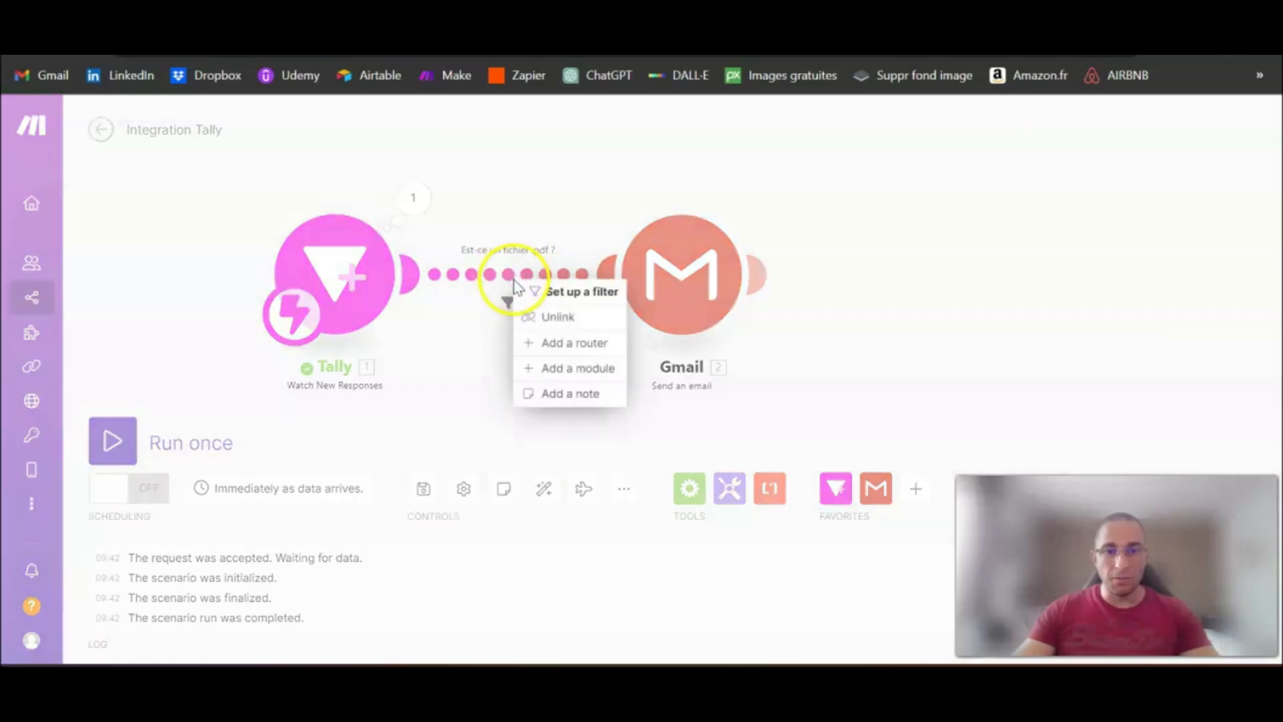
click(571, 321)
drag(756, 273, 895, 279)
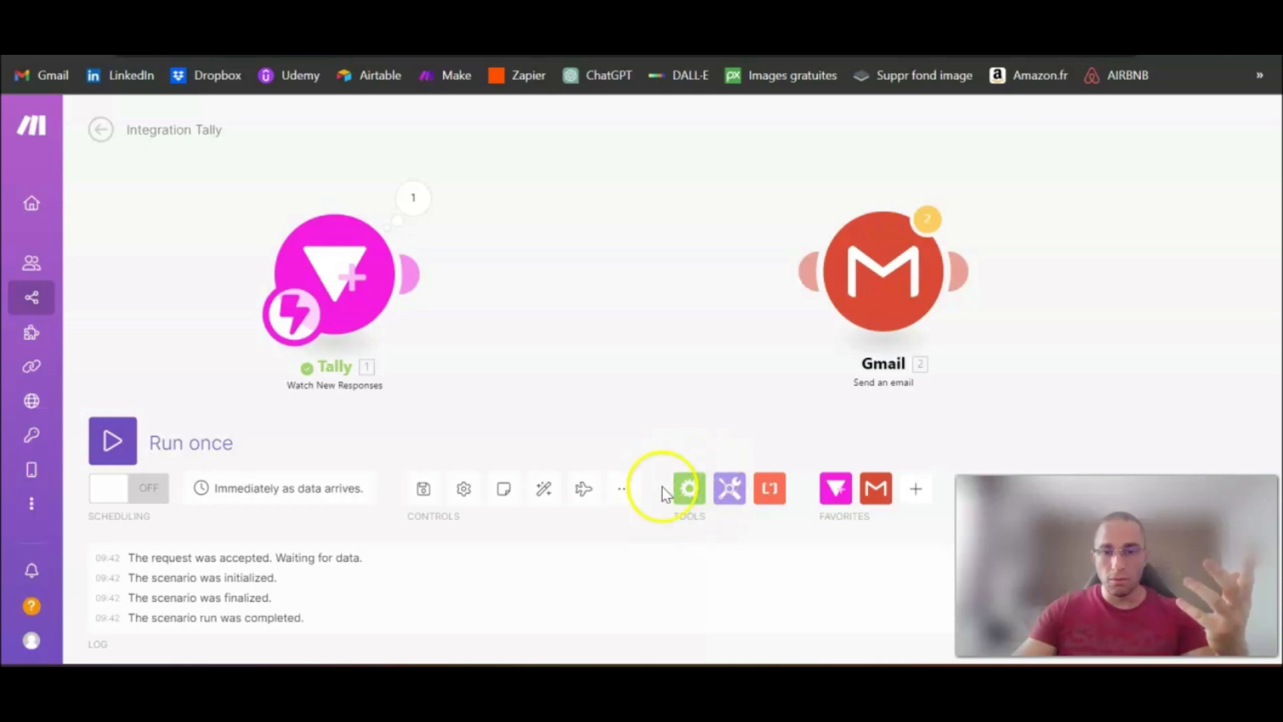
Step: Add a Router flow-control module and connect it to the output of the Tally module
click(690, 495)
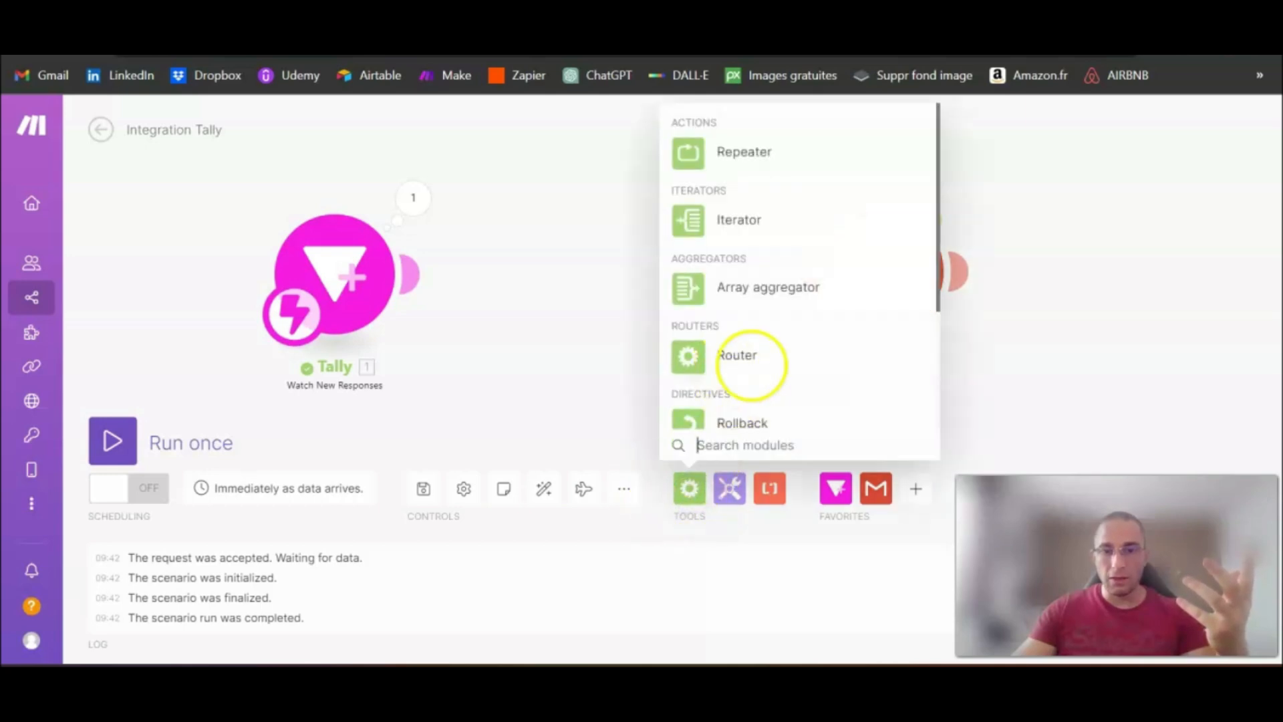
scroll(802, 347, down, 3)
scroll(828, 345, up, 3)
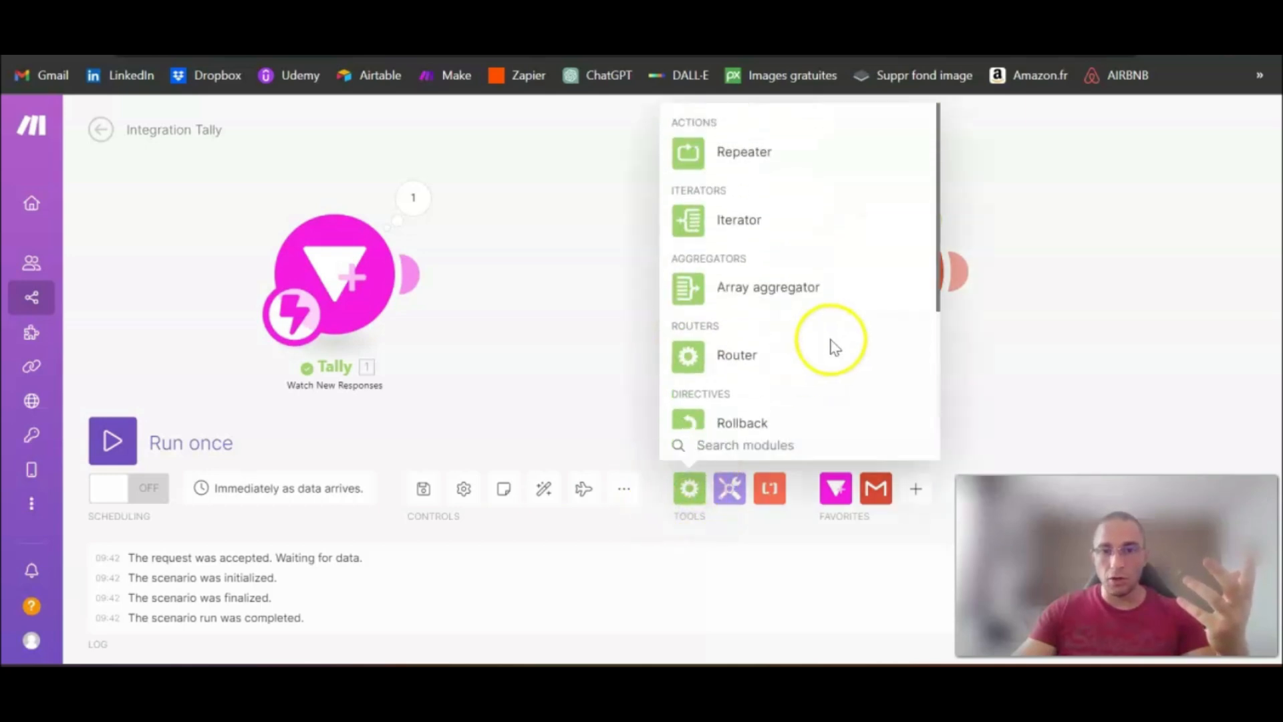
scroll(802, 334, down, 1)
click(729, 255)
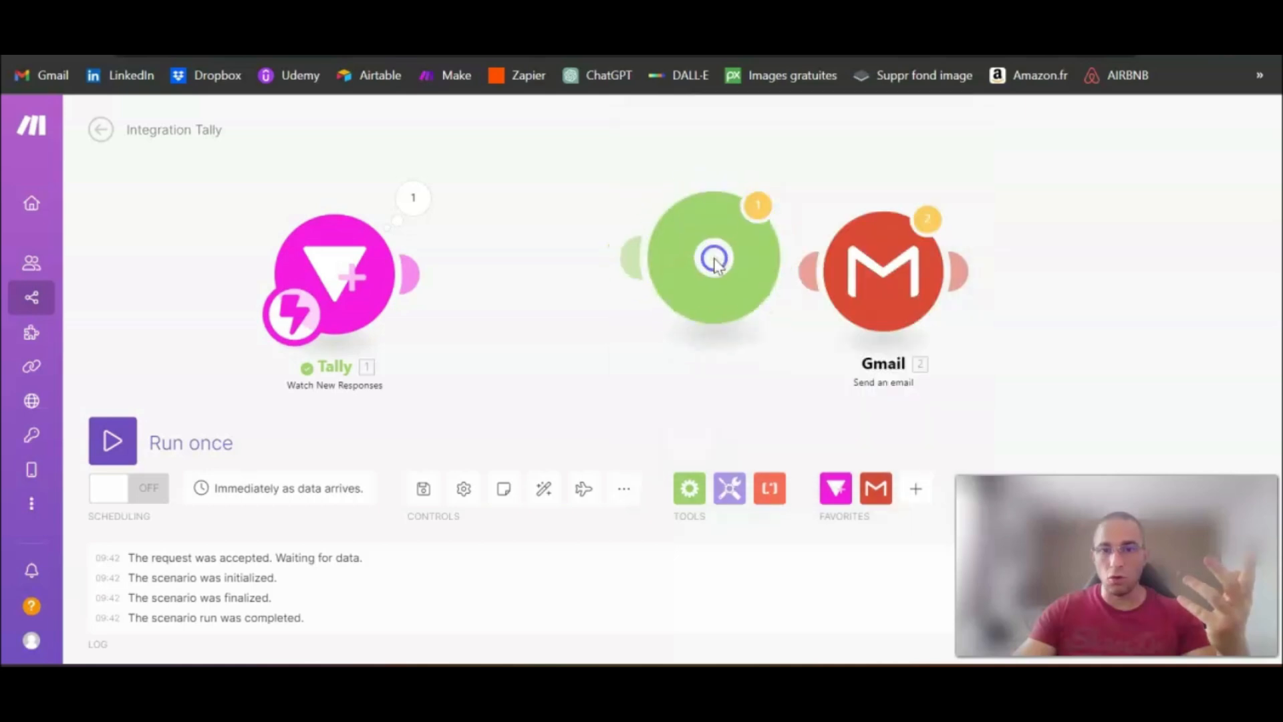
drag(716, 258, 636, 272)
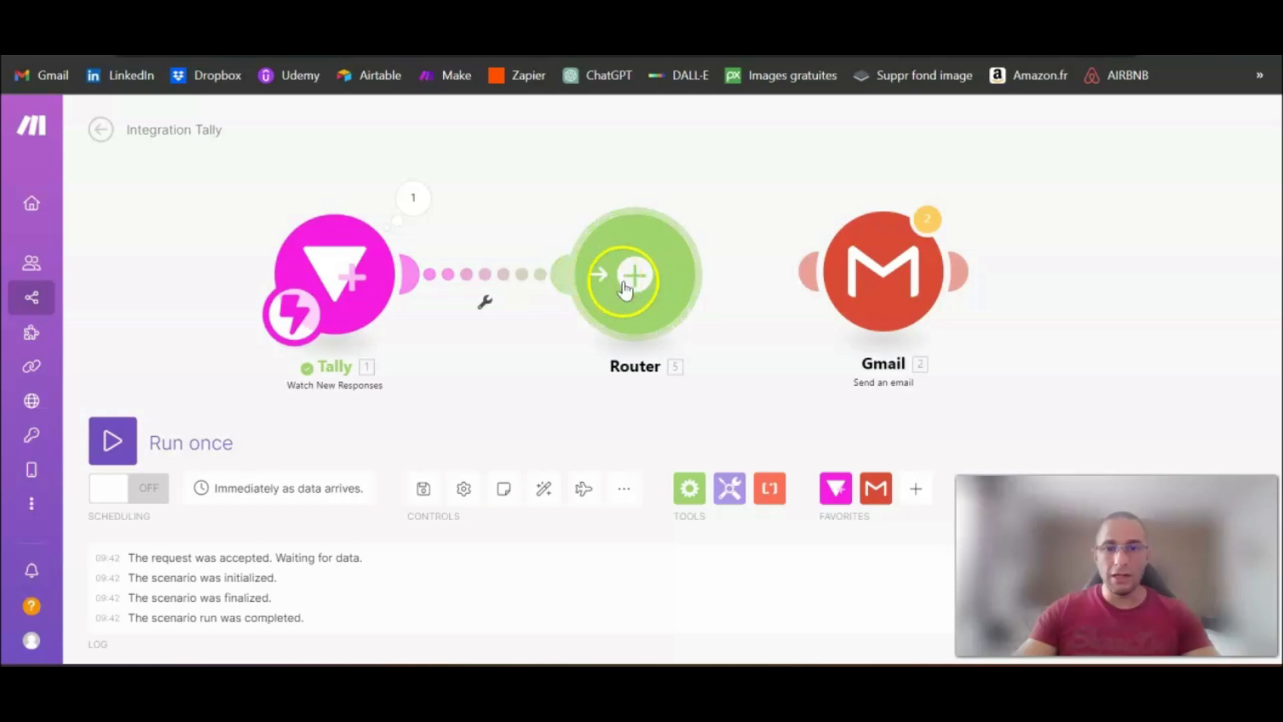
Step: Connect the Gmail module to the router's output and add a second, empty route to the router
drag(809, 269, 893, 300)
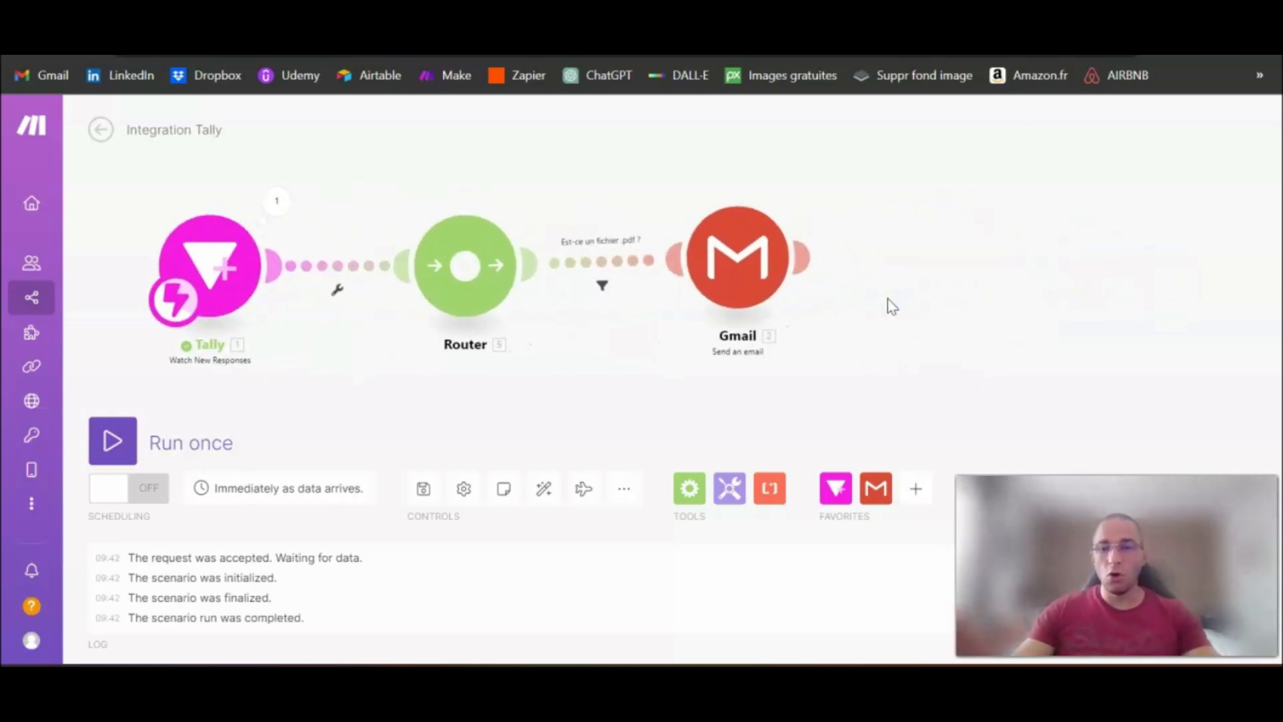
click(466, 266)
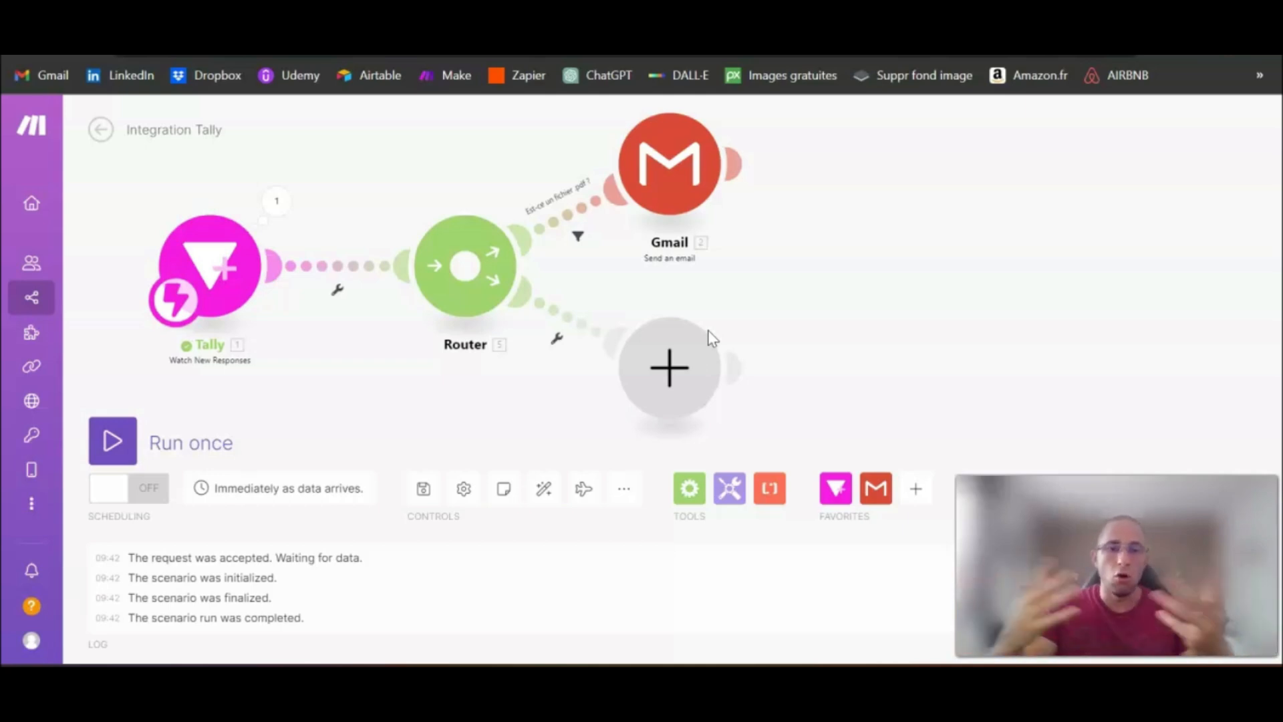
Step: Start a filter on the router's empty second route and label it "Ce n'est pas un fichier .pdf"
click(568, 323)
click(722, 200)
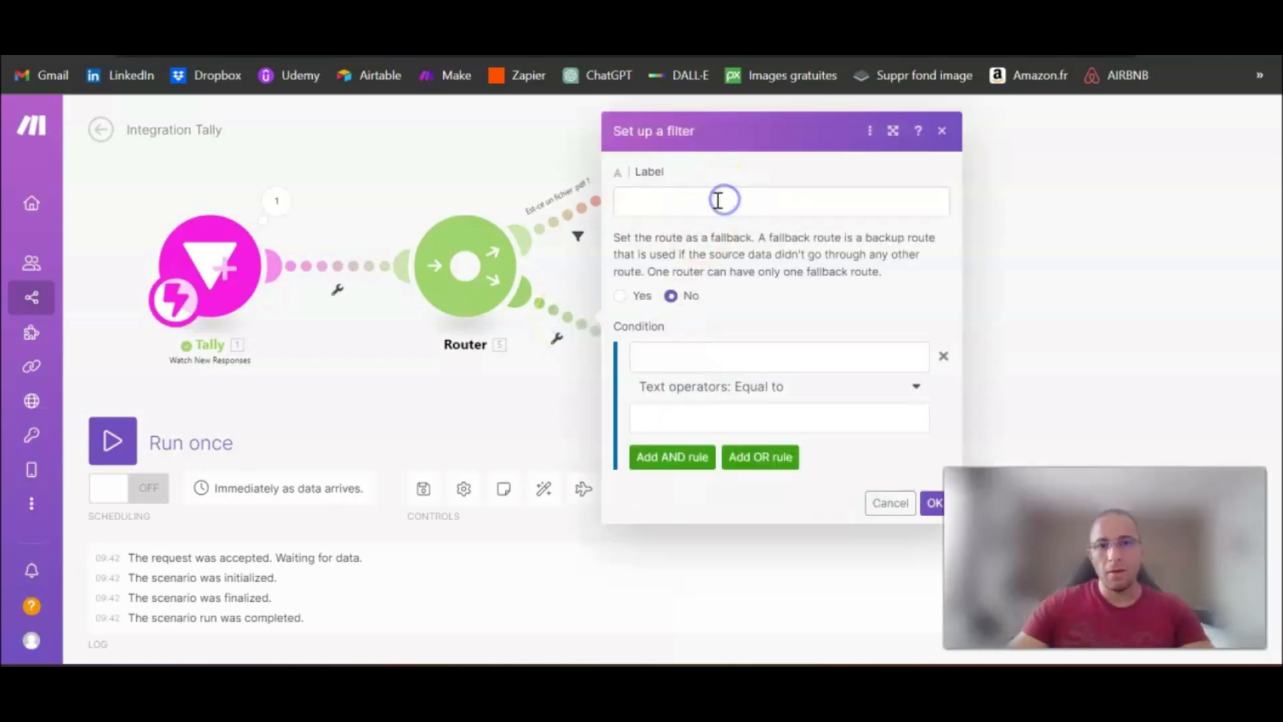
click(718, 201)
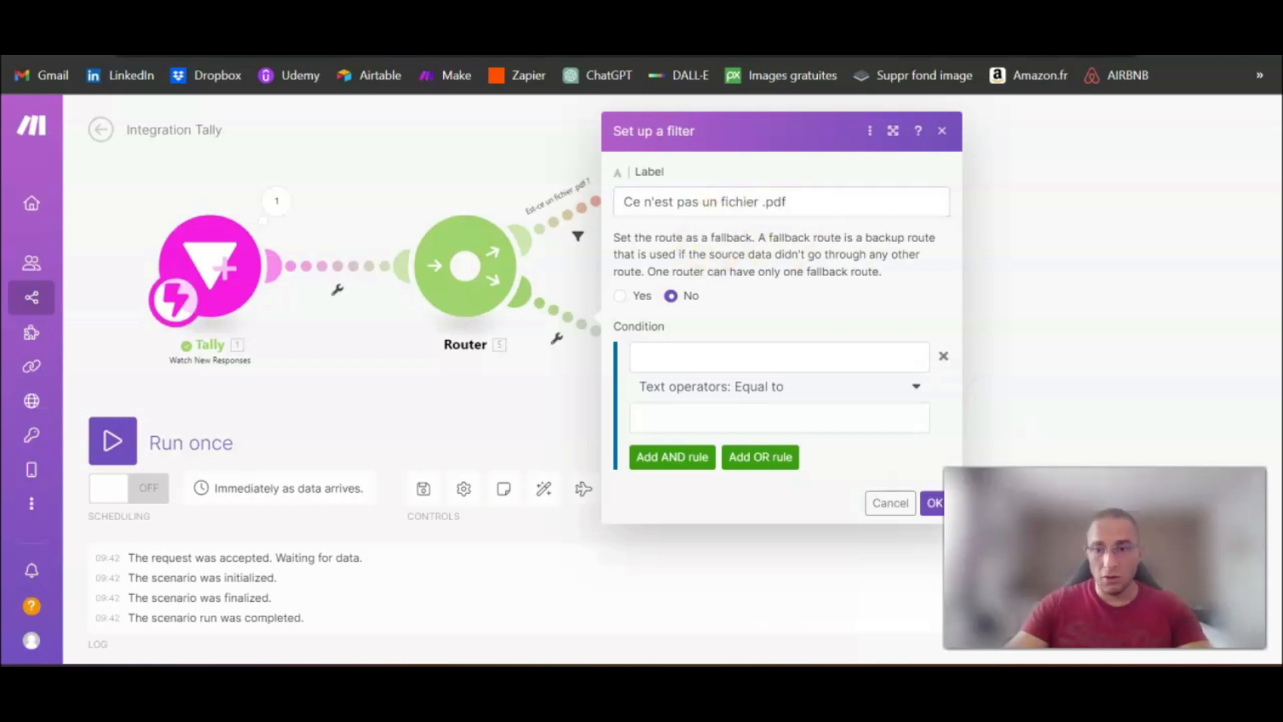
drag(1096, 535, 1051, 534)
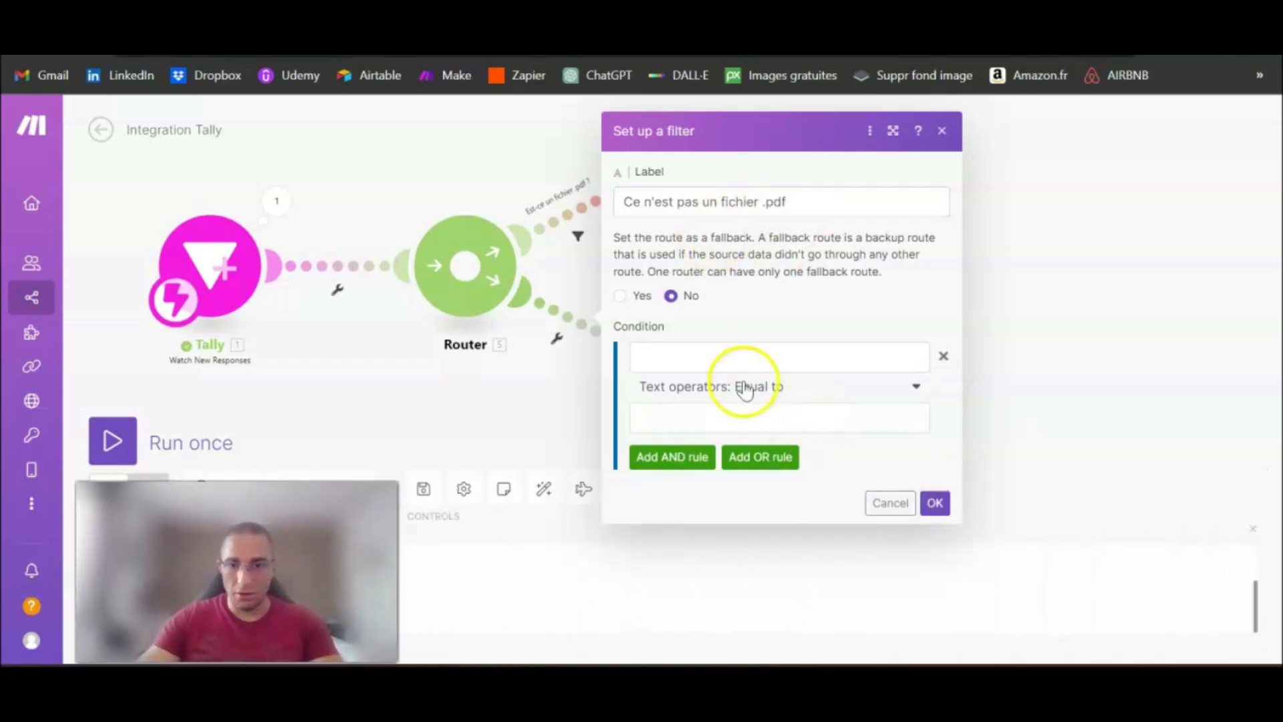
Step: Set the filter condition's first operand to the File Mime Type of the FILE_UPLOAD question under Tally's Fields by ID
click(765, 355)
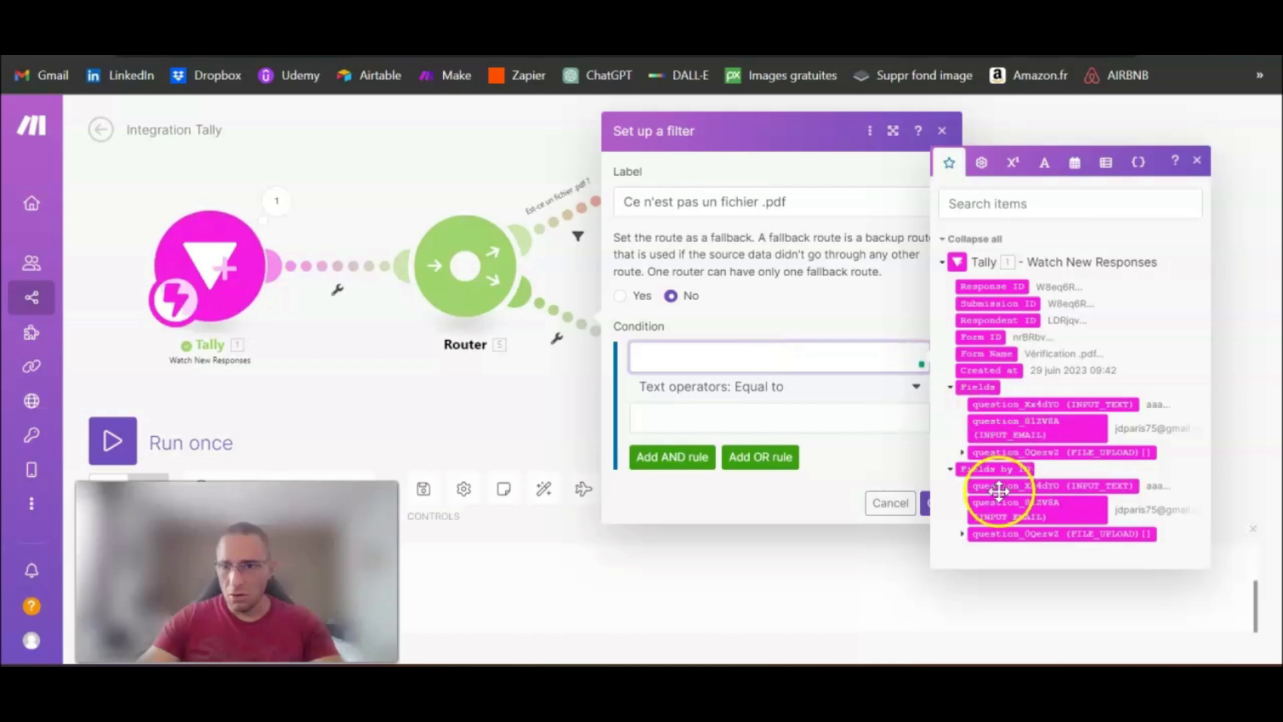
click(962, 535)
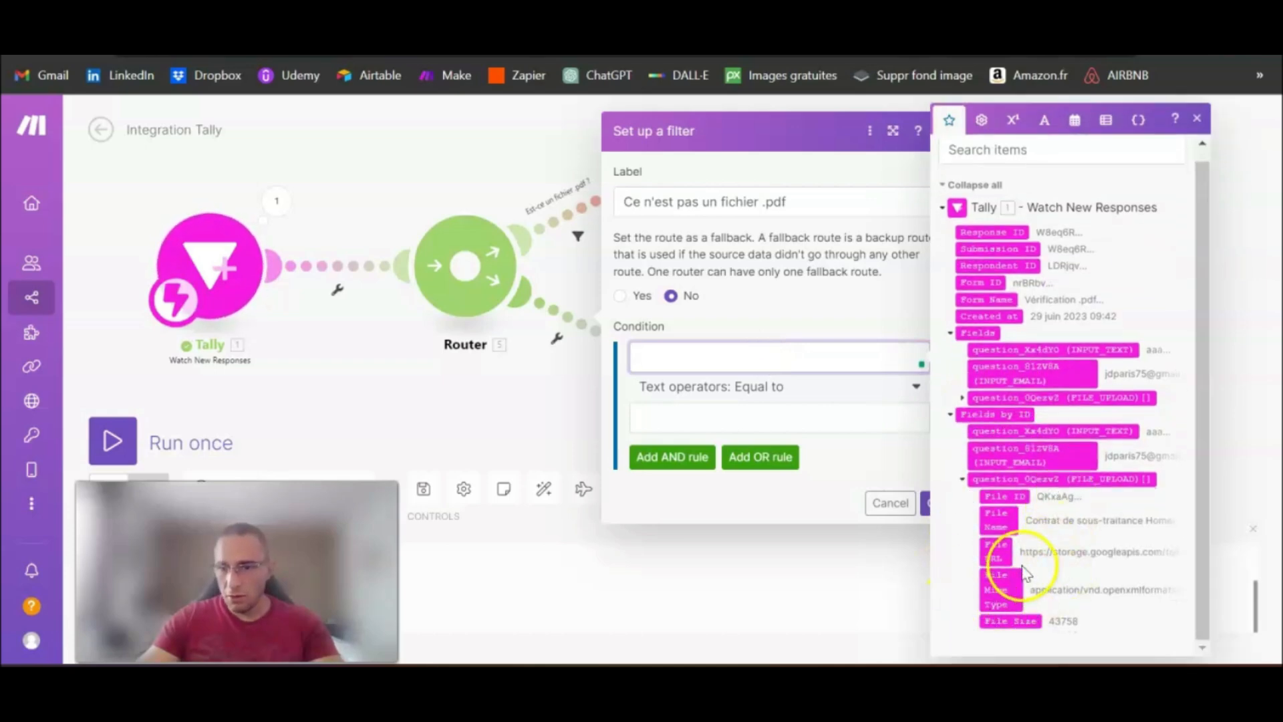
click(996, 591)
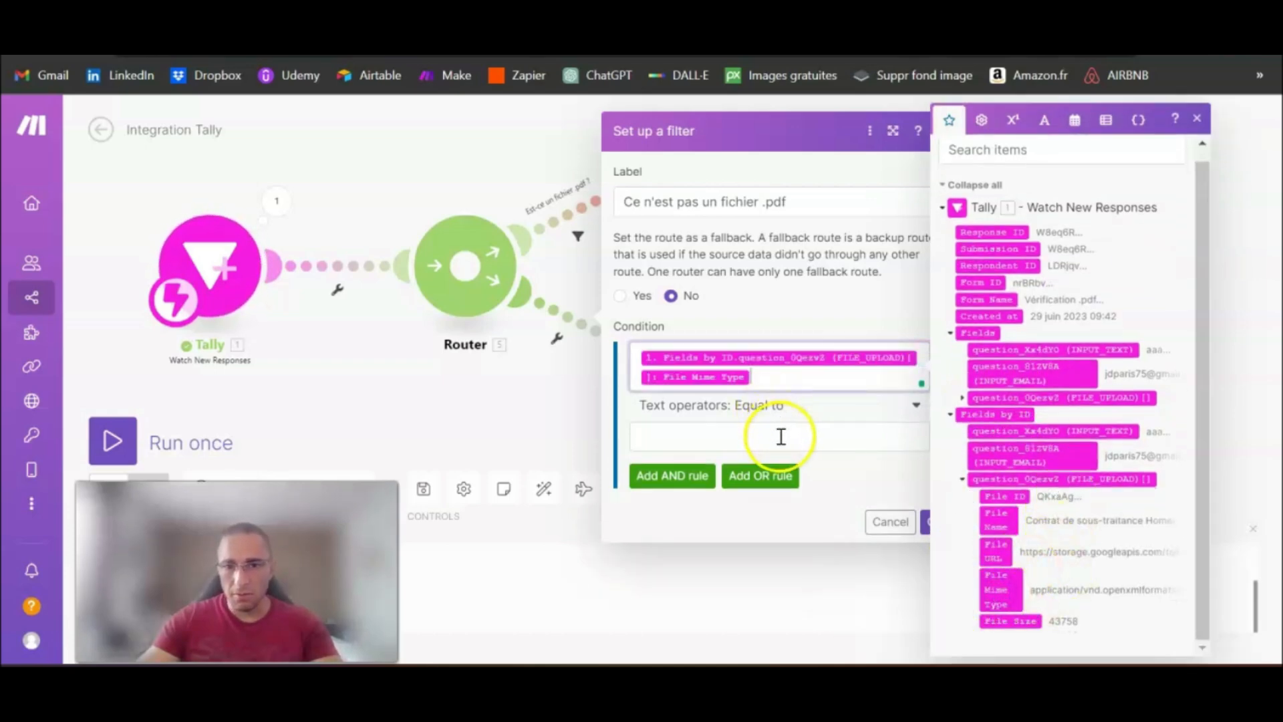
click(781, 436)
click(846, 481)
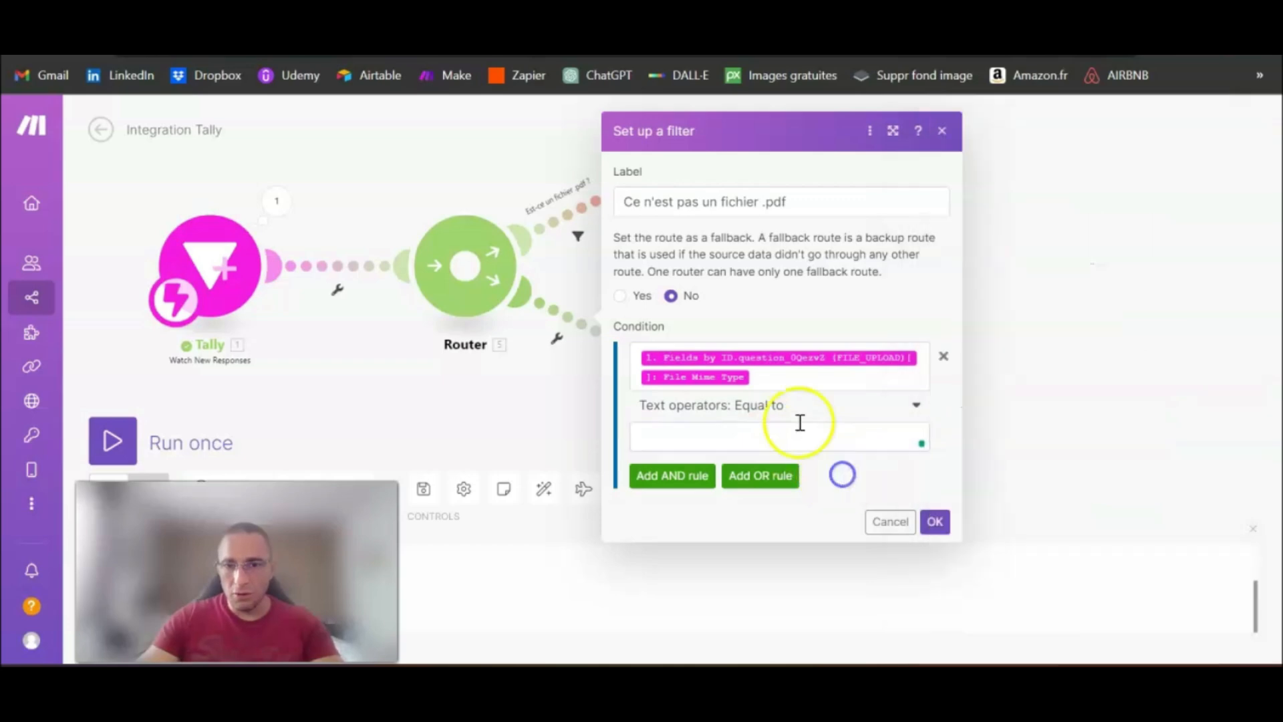
Step: Set the condition to the text operator "Does not contain" with the value pdf, and save the filter
click(917, 406)
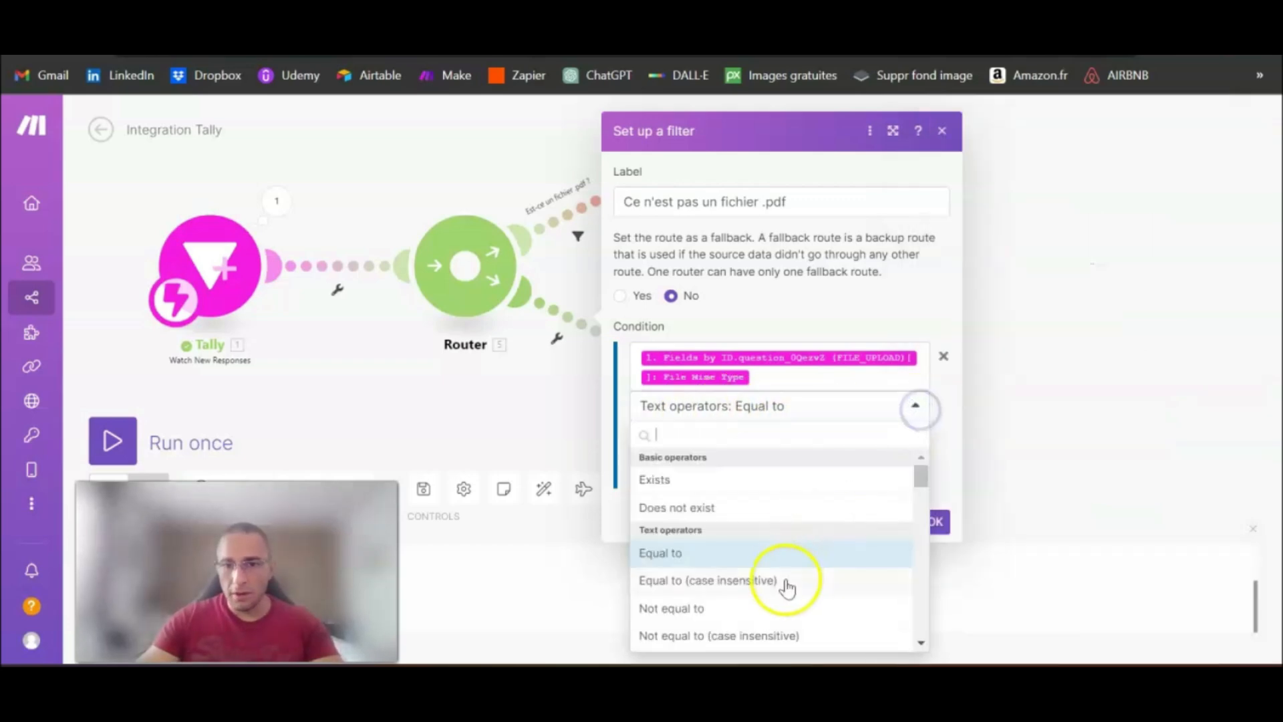
scroll(779, 608, down, 4)
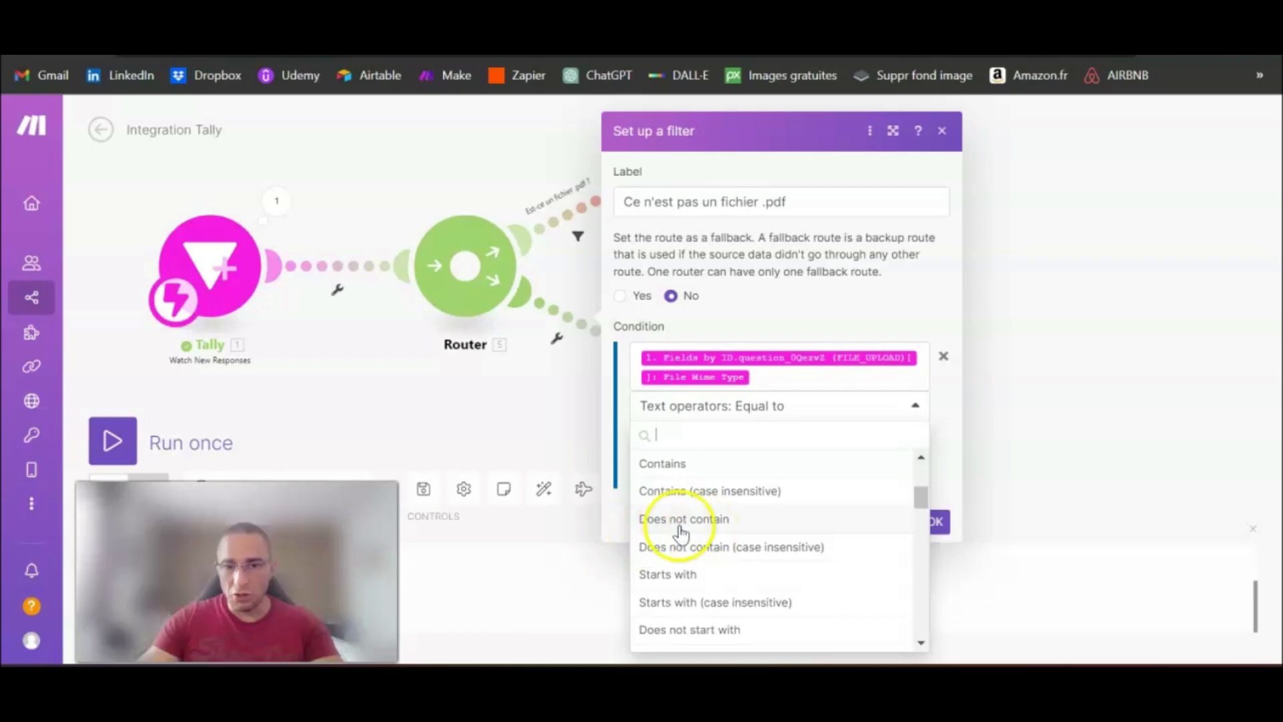
click(695, 521)
click(735, 439)
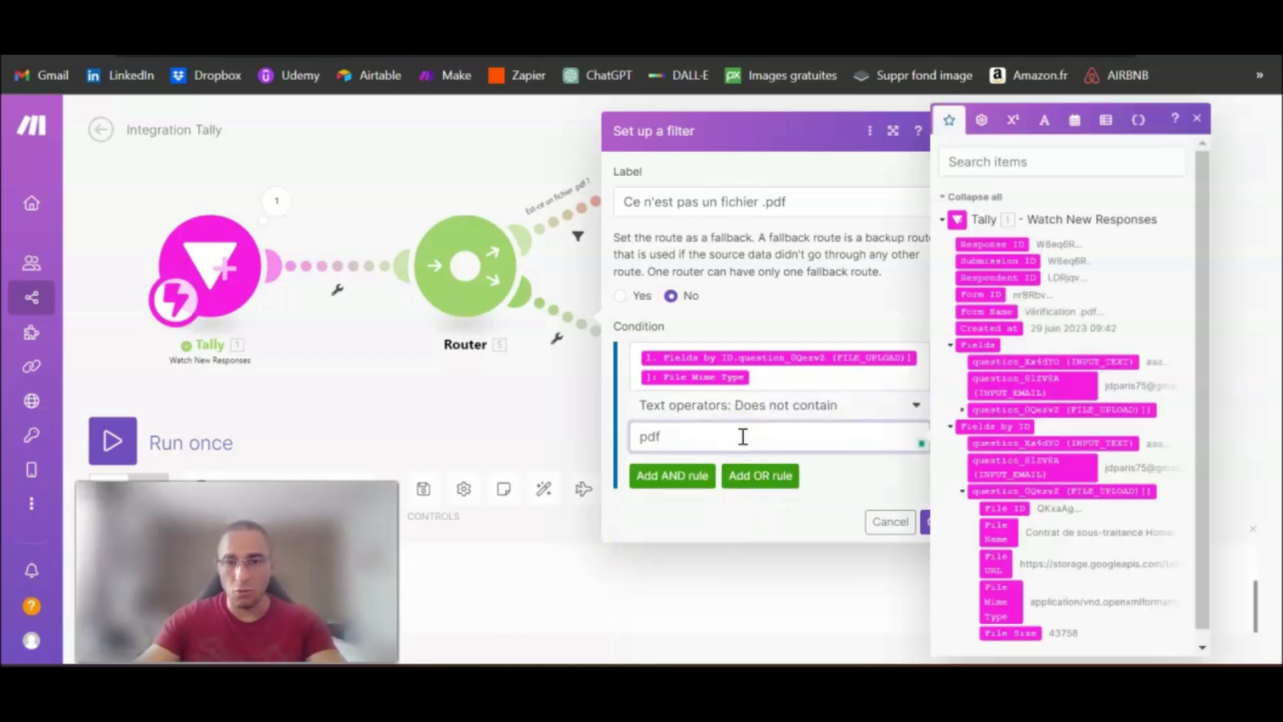
click(869, 502)
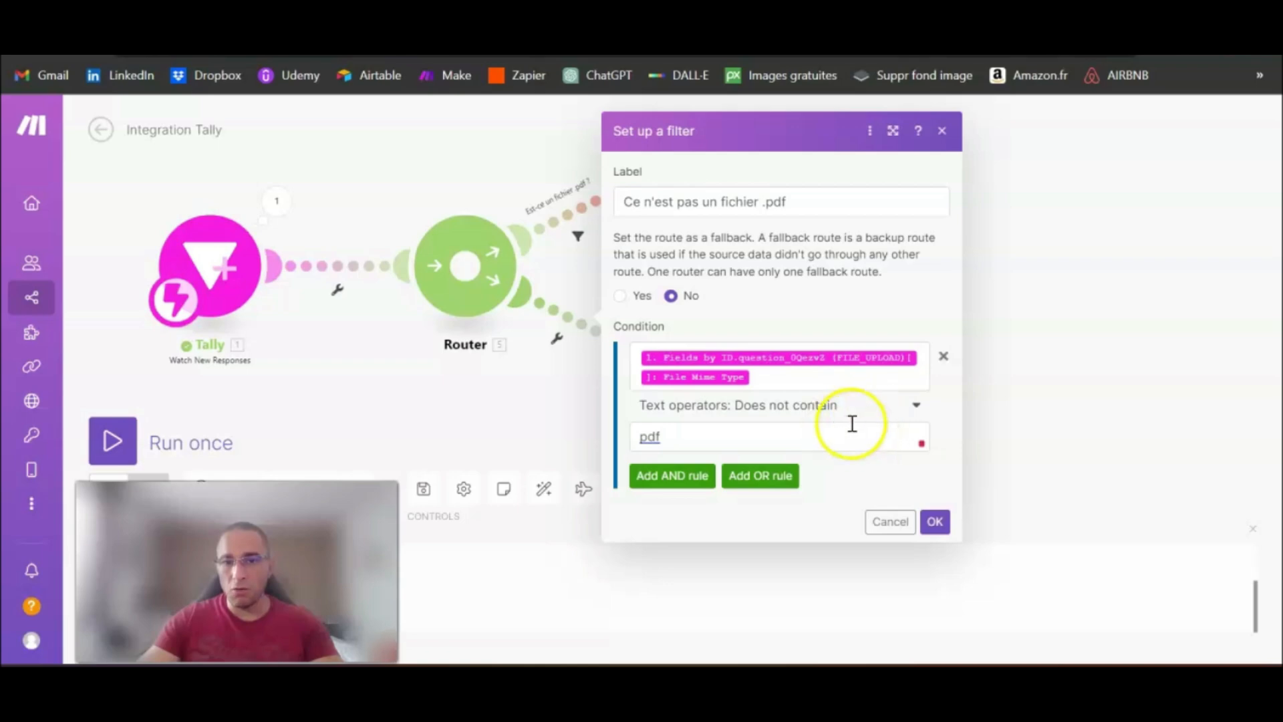
click(936, 522)
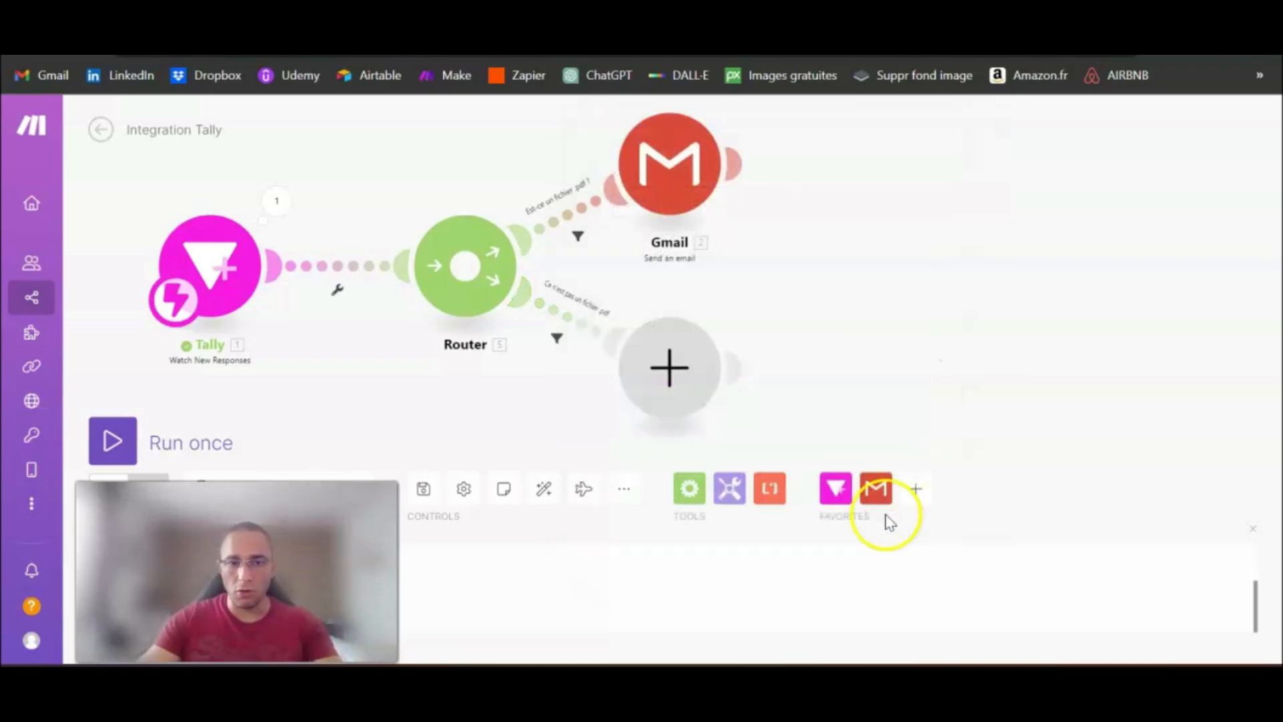
Step: Add a Gmail "Send an email" module to the router's empty second route
click(669, 372)
click(803, 350)
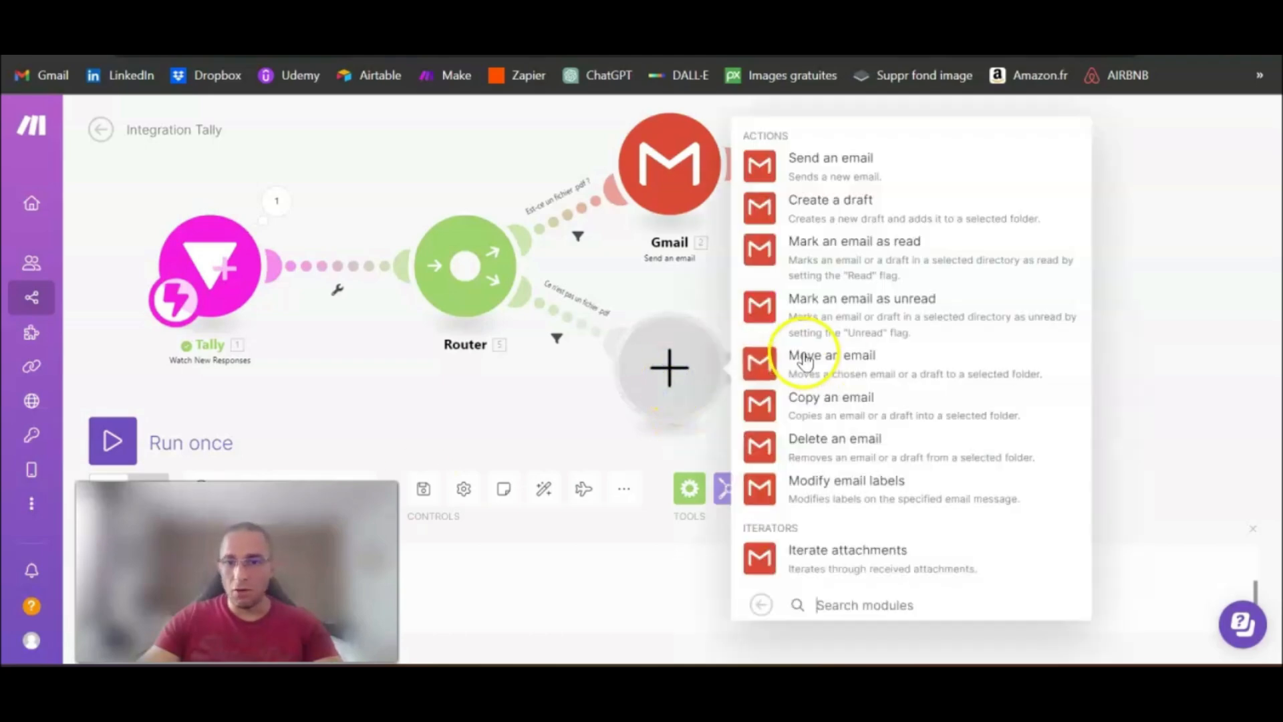
click(812, 167)
Step: Map the new email's first recipient address to the INPUT_EMAIL question under Tally's Fields
click(810, 319)
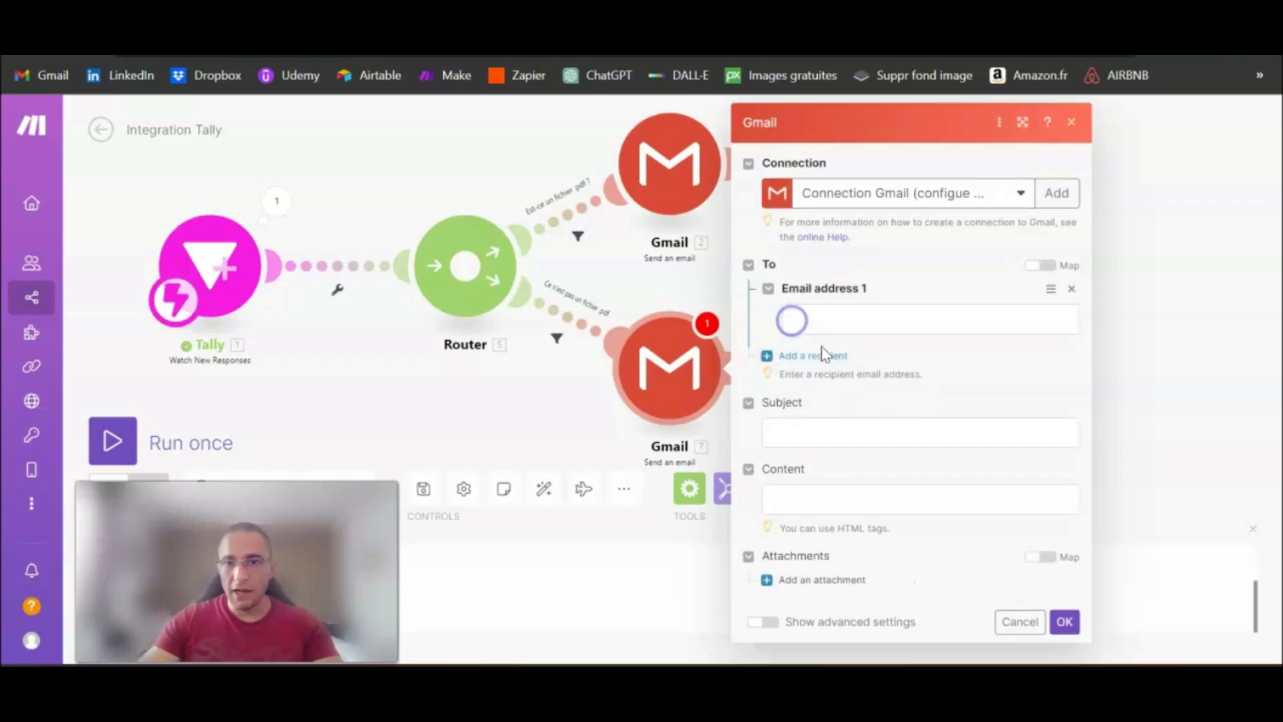
click(867, 312)
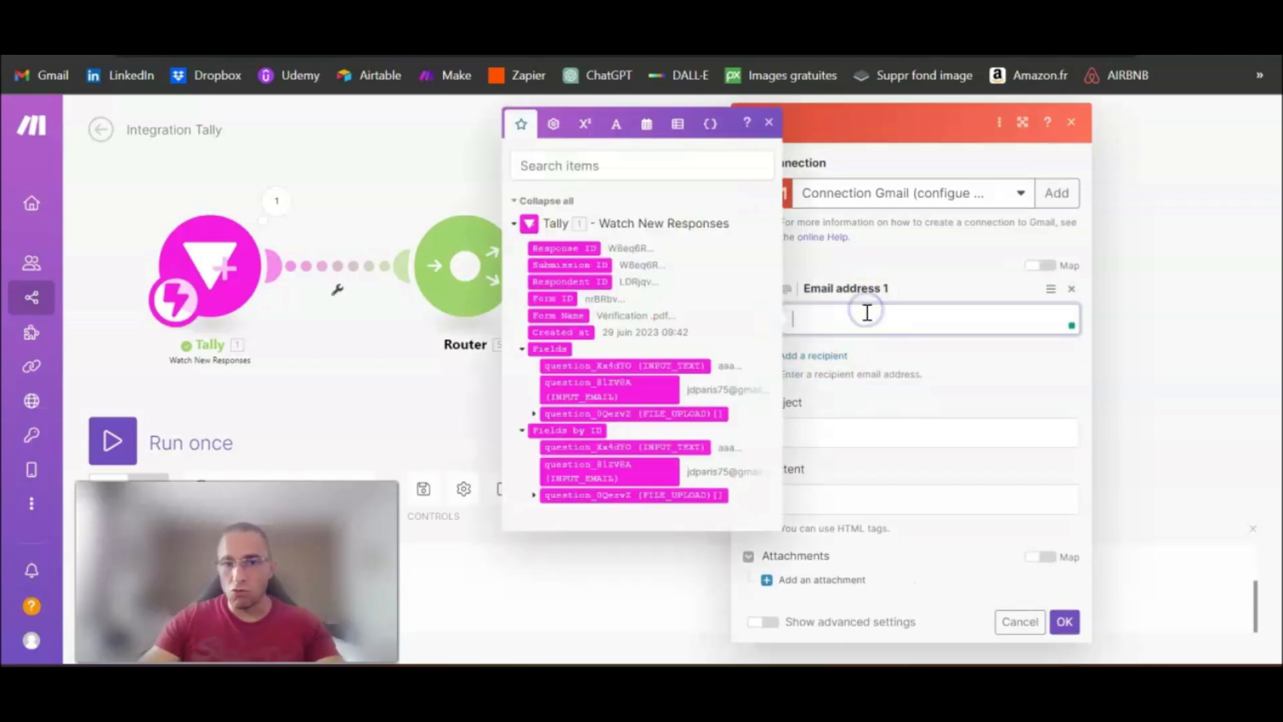
click(595, 384)
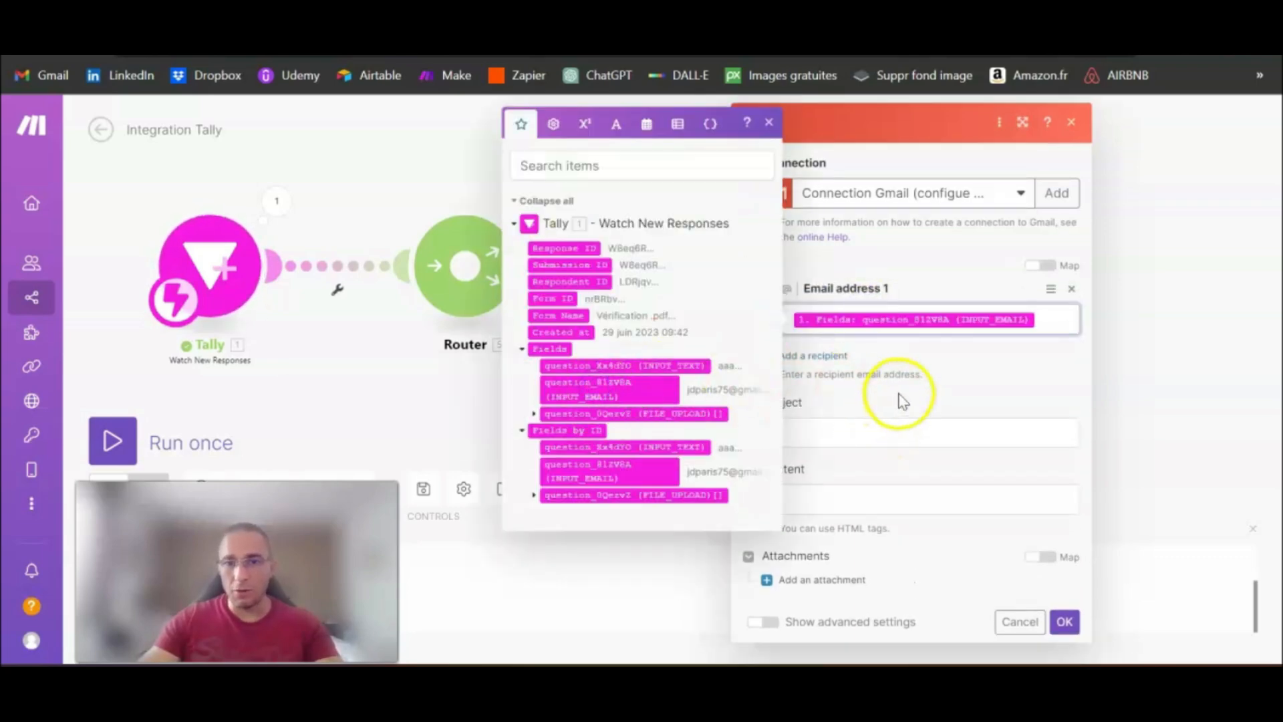
click(901, 400)
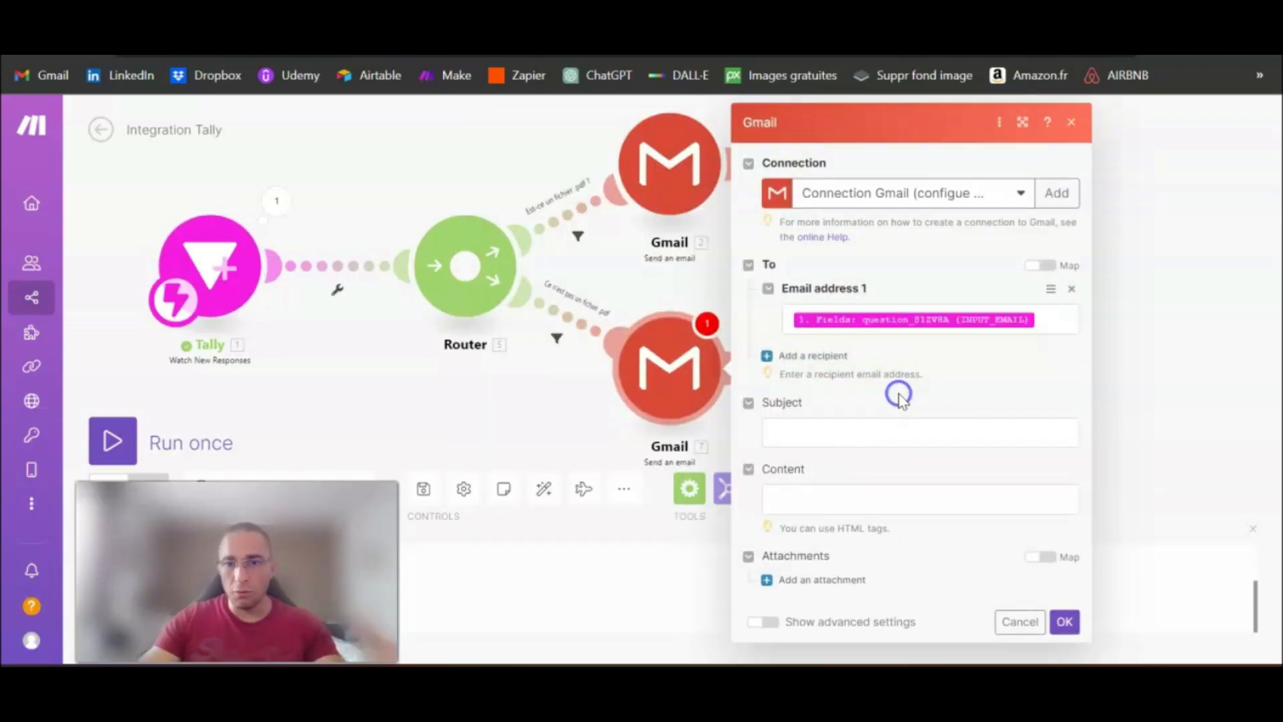
Step: Set the subject to "Attention ton fichier n'est pas au format .pdf" and the content to "Merci d'envoyer un fichier au bon format pour valider ton inscription !"
click(865, 439)
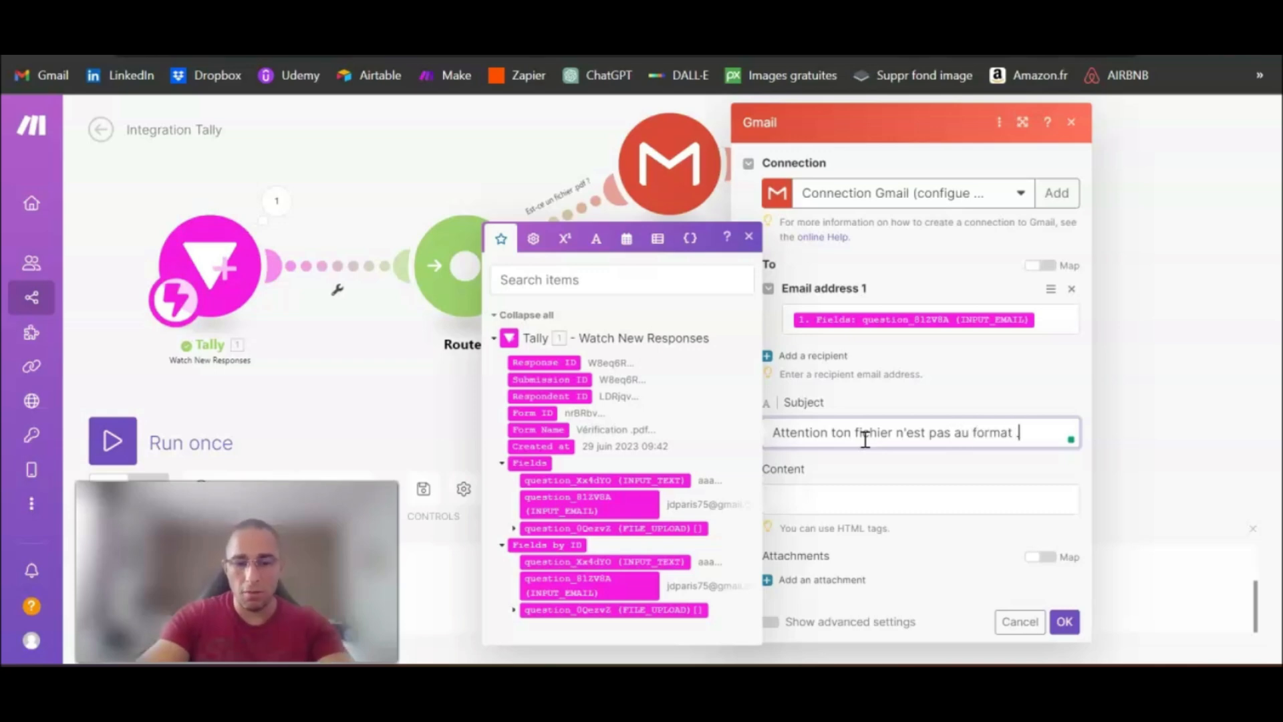
key(Tab)
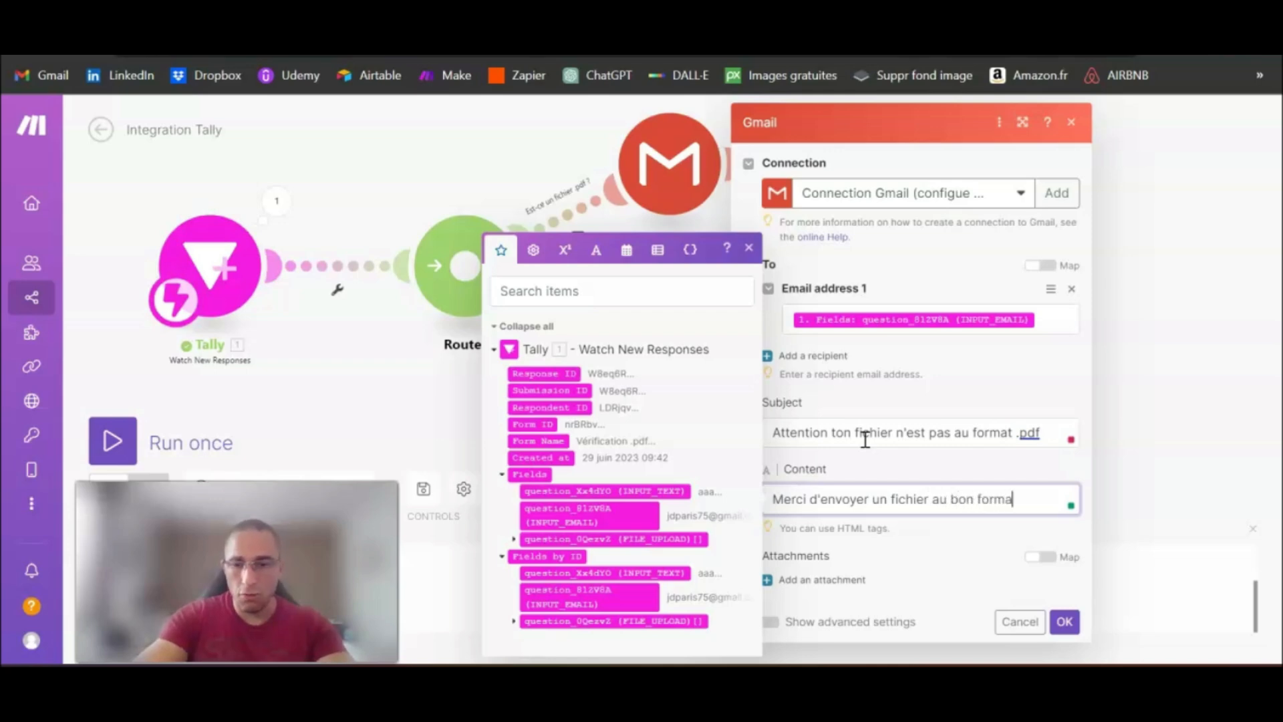
text(valider ton inscription !)
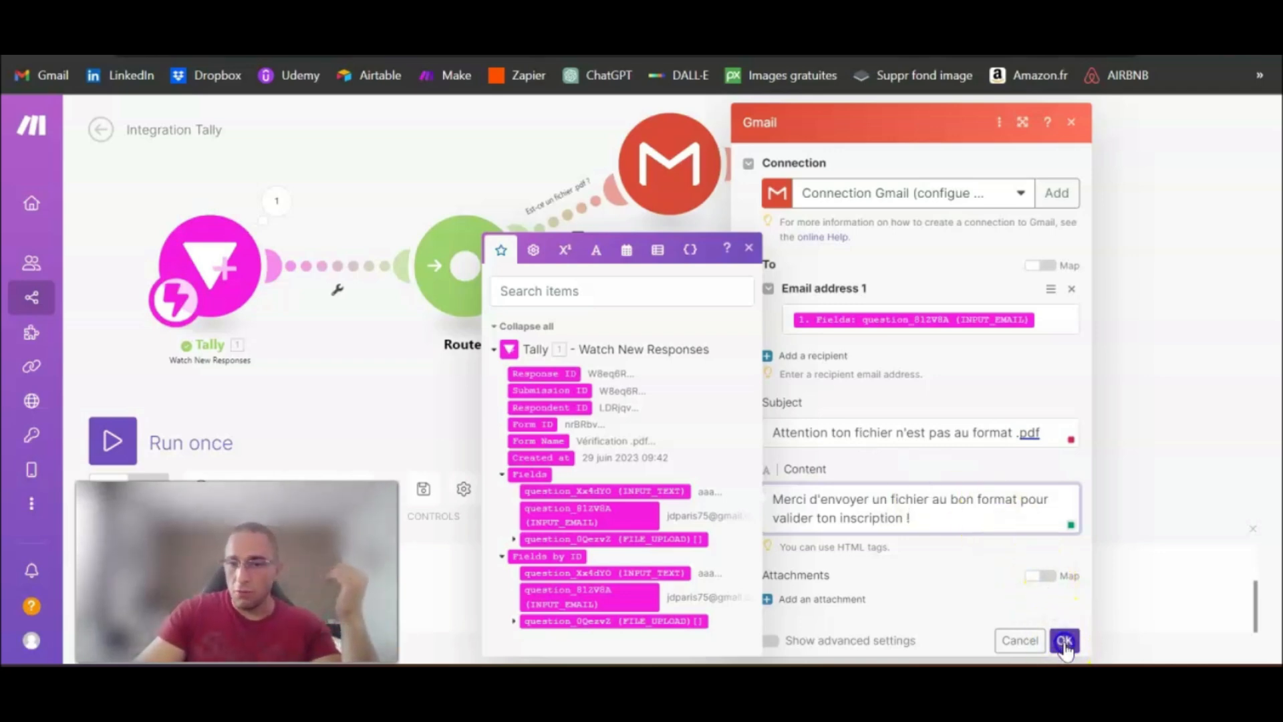
click(1065, 640)
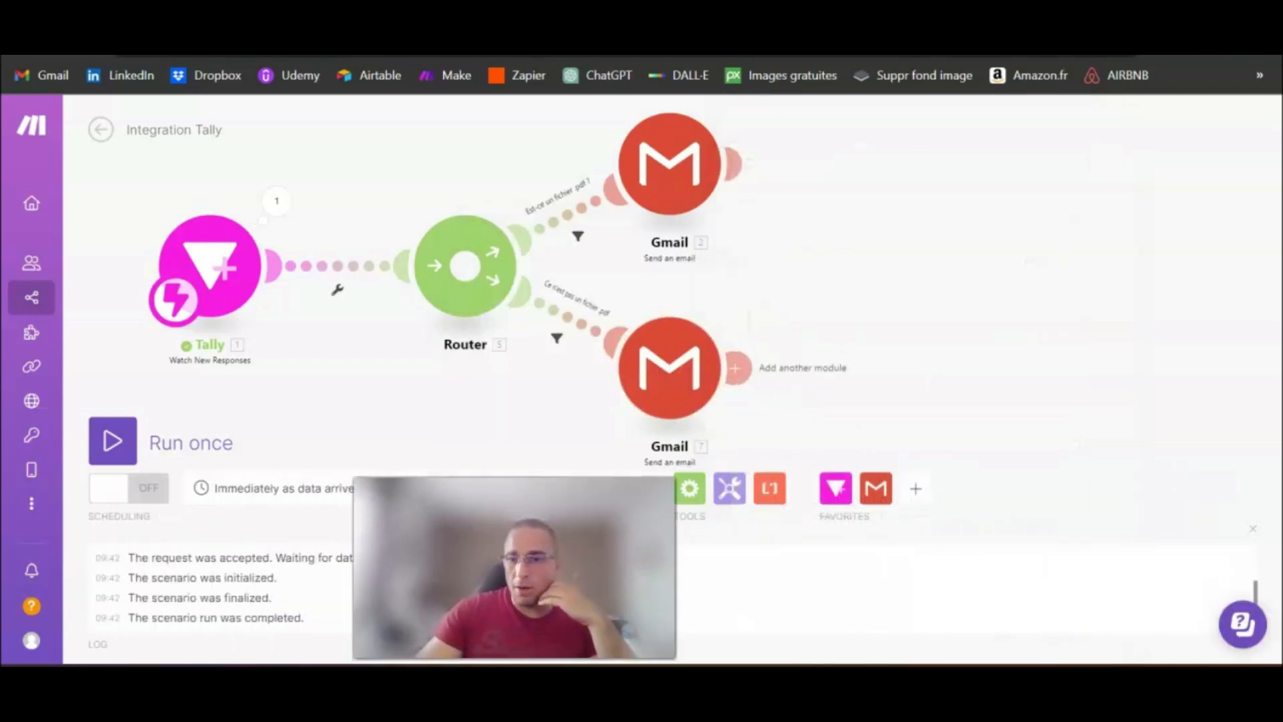
Step: Auto-align the modules of the scenario and save the scenario
click(544, 488)
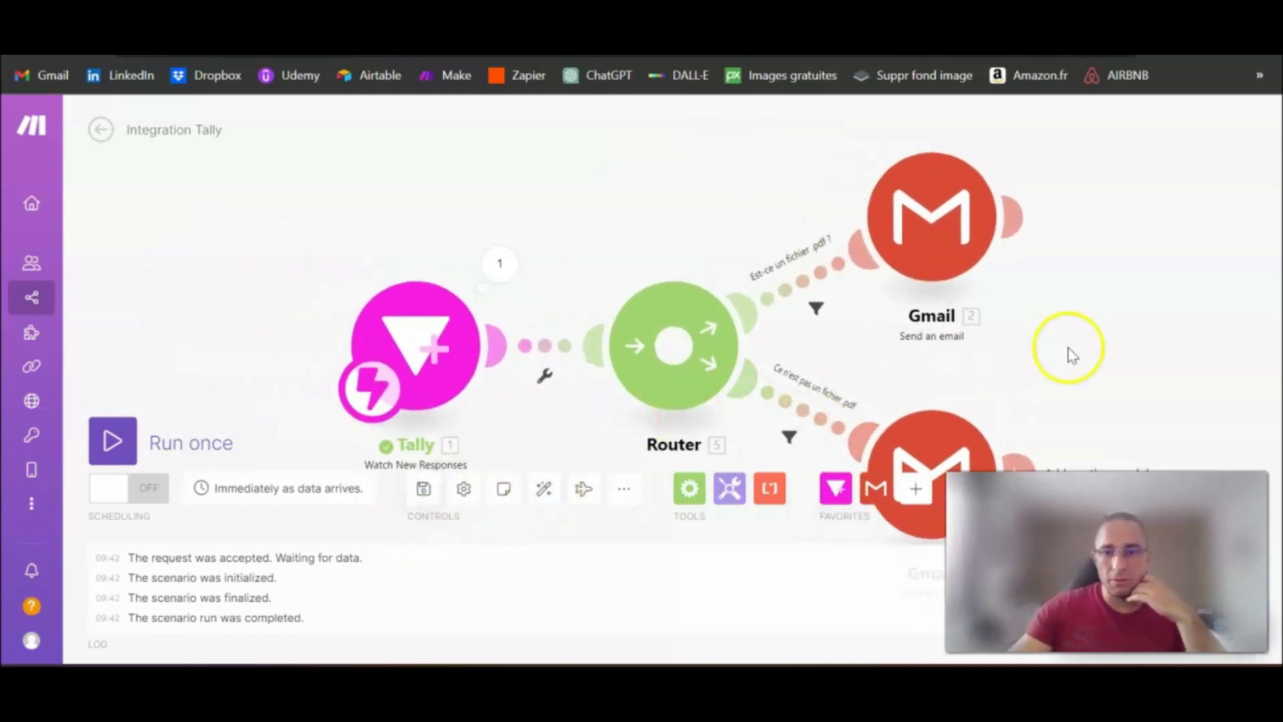
scroll(1079, 364, down, 1)
drag(1100, 359, 803, 288)
scroll(803, 288, down, 1)
drag(961, 298, 902, 286)
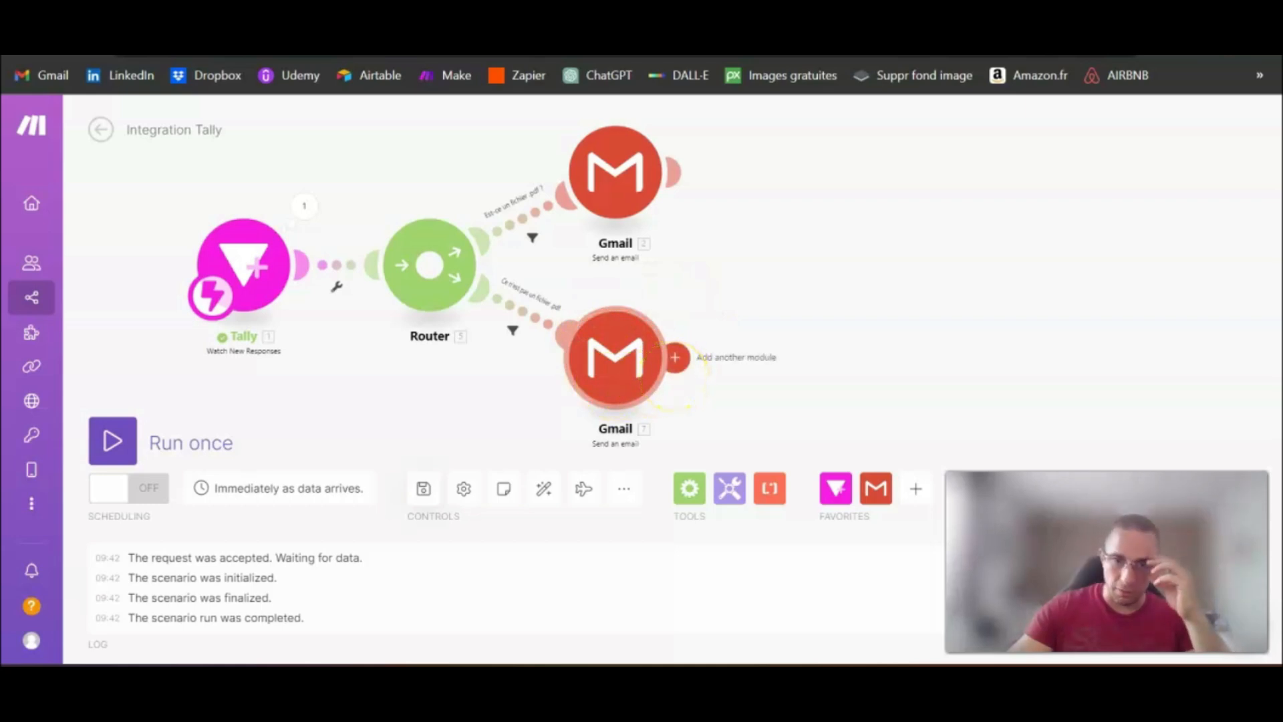
click(427, 491)
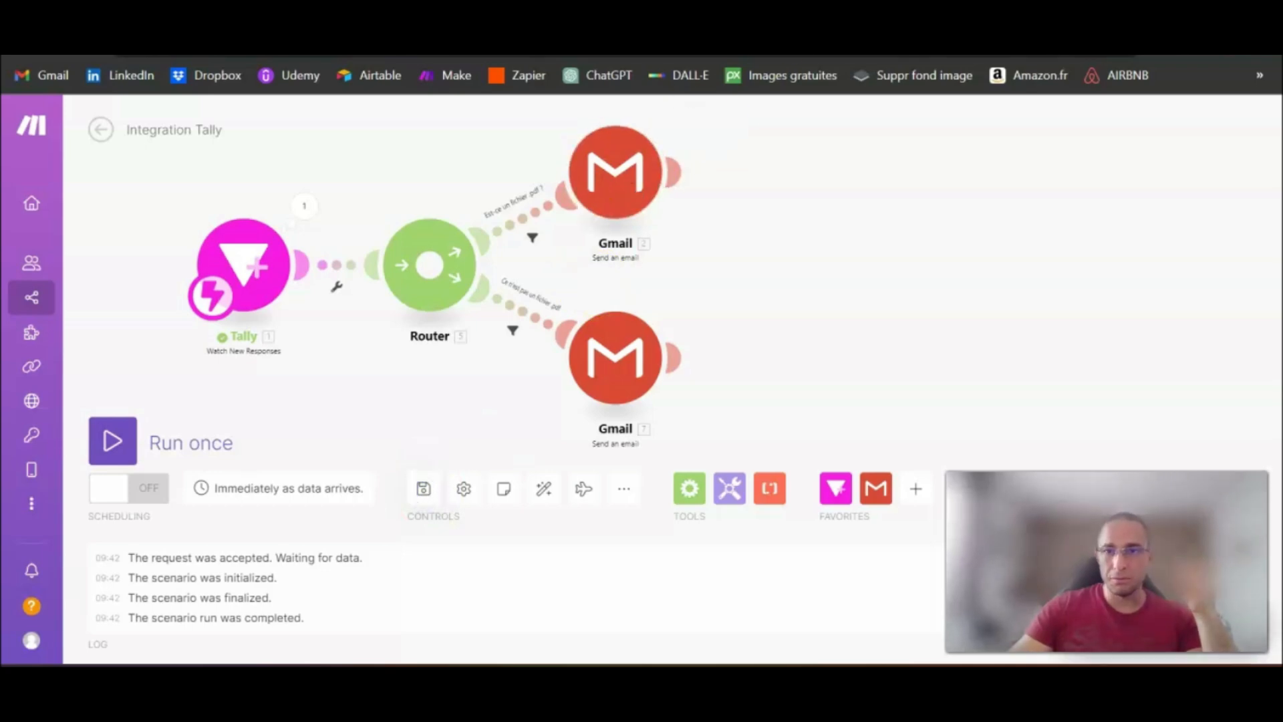
Step: Switch to Tally, copy the share link of the "Vérification .pdf" form and open it in a new browser tab
key(ctrl+shift+Tab)
key(ctrl+shift+Tab)
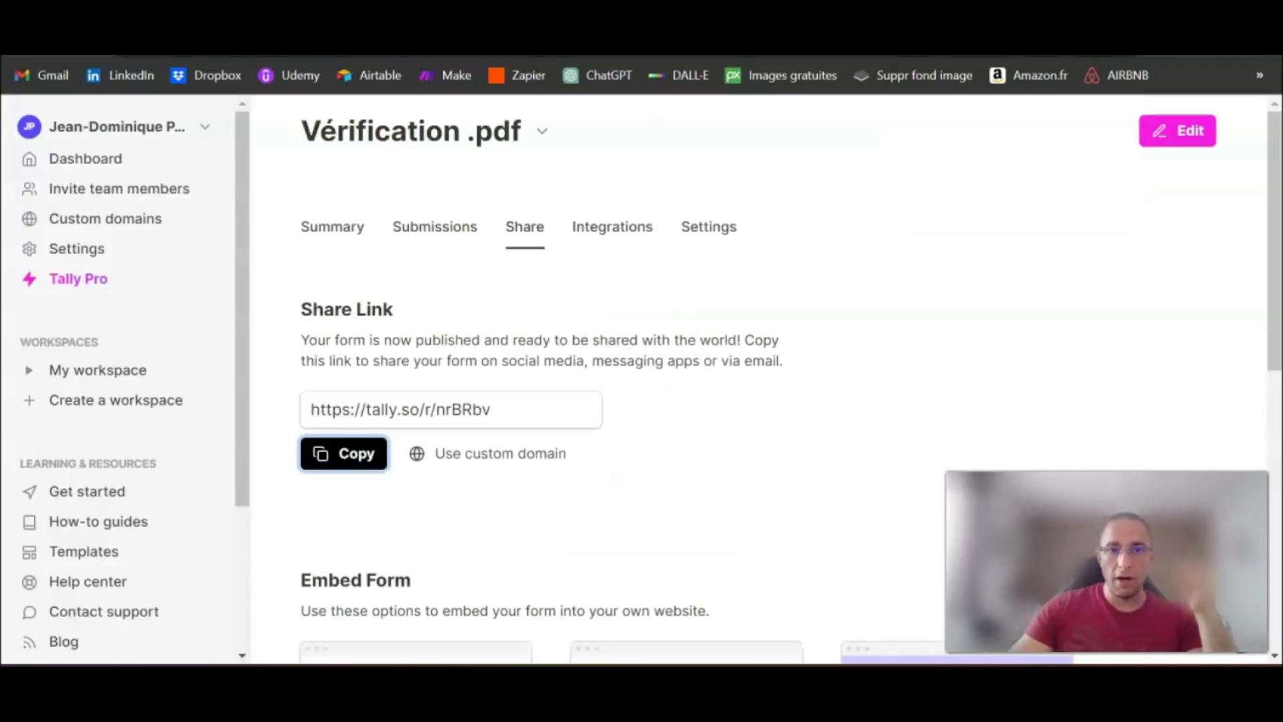
click(356, 453)
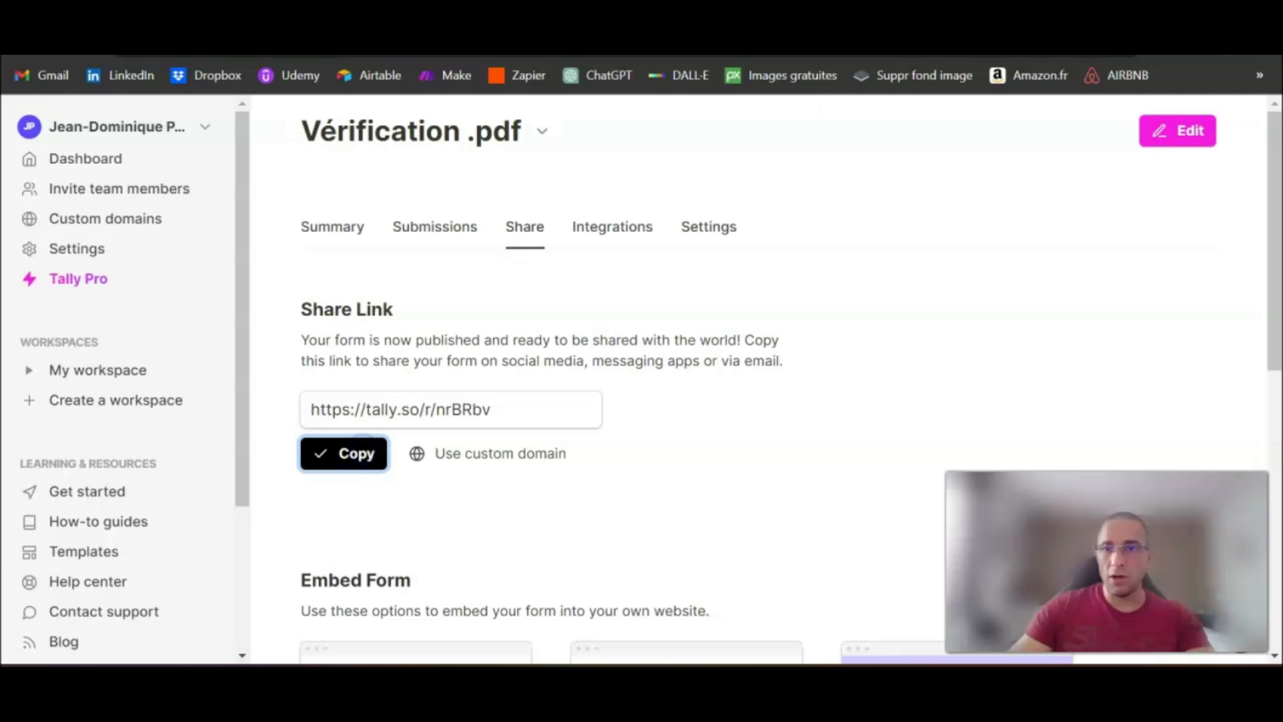
key(ctrl+t)
key(ctrl+v)
key(Return)
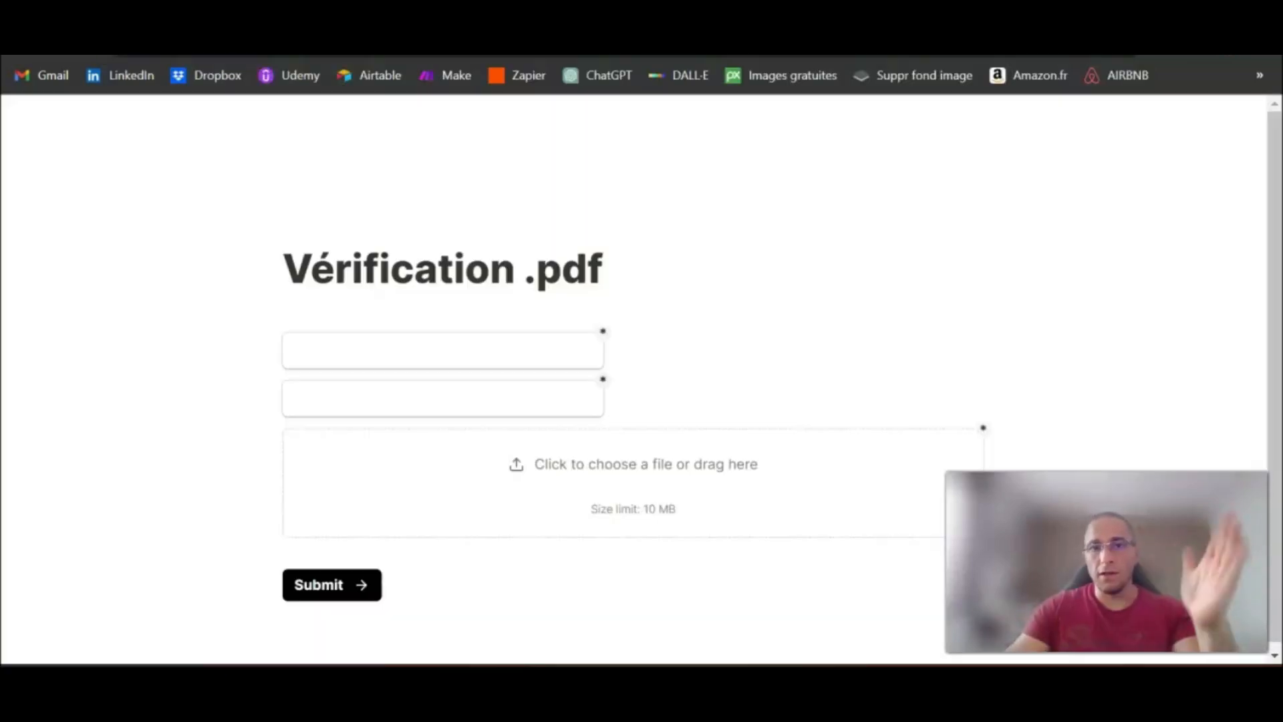
Step: Switch to Make and run the "Integration Tally" scenario once so that it waits for a form response
key(ctrl+shift+Tab)
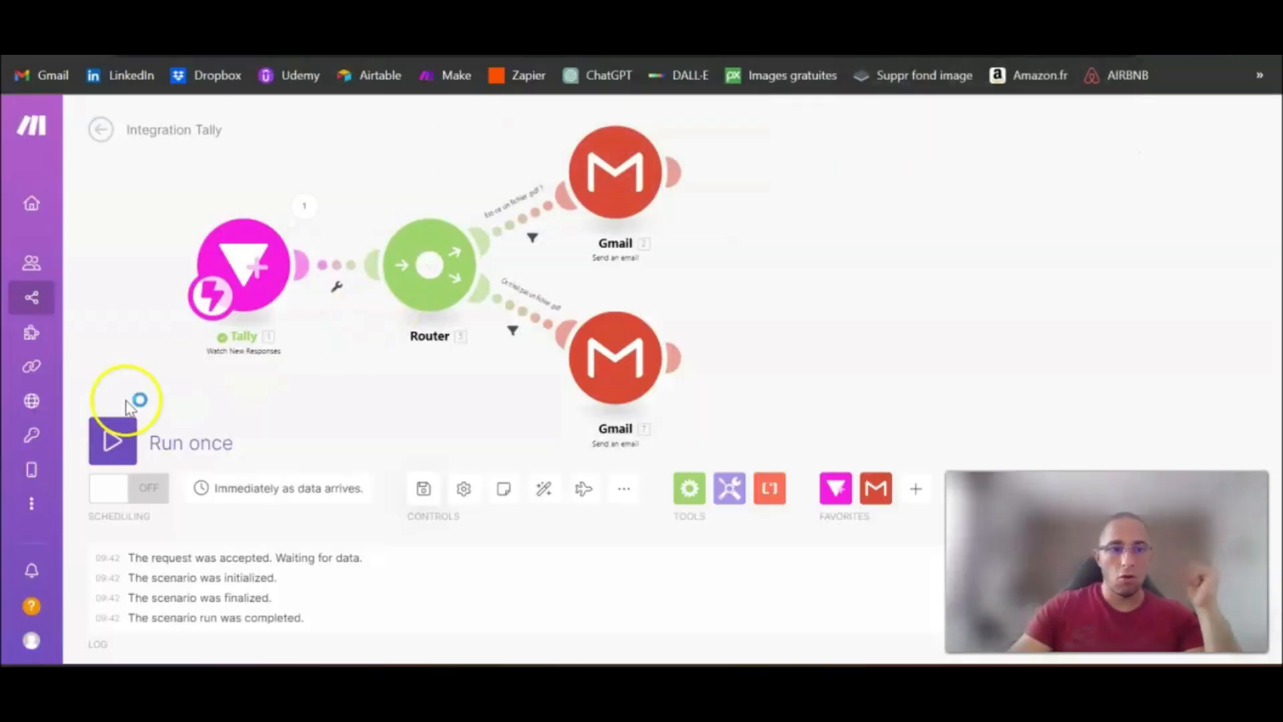
click(112, 438)
drag(1071, 330, 865, 294)
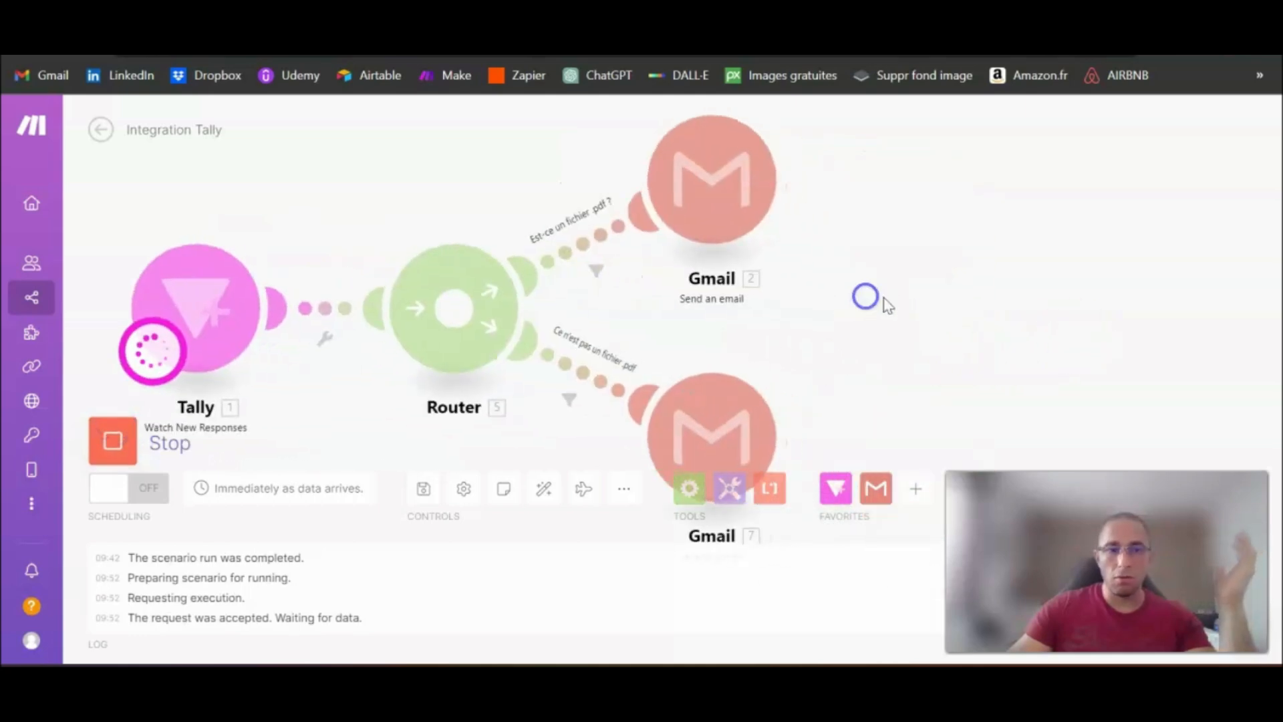
scroll(877, 299, down, 1)
drag(974, 318, 944, 317)
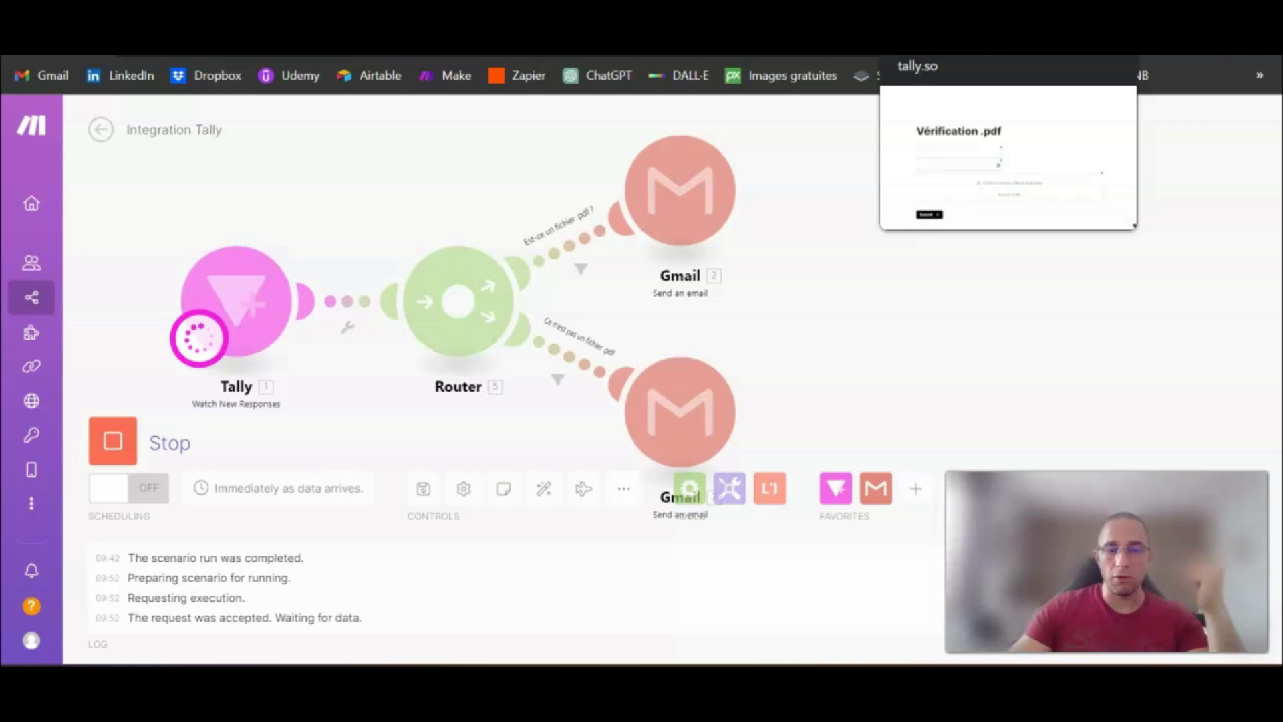
Step: On the open Tally form, enter the respondent's first name and e-mail address in the two text fields
click(935, 8)
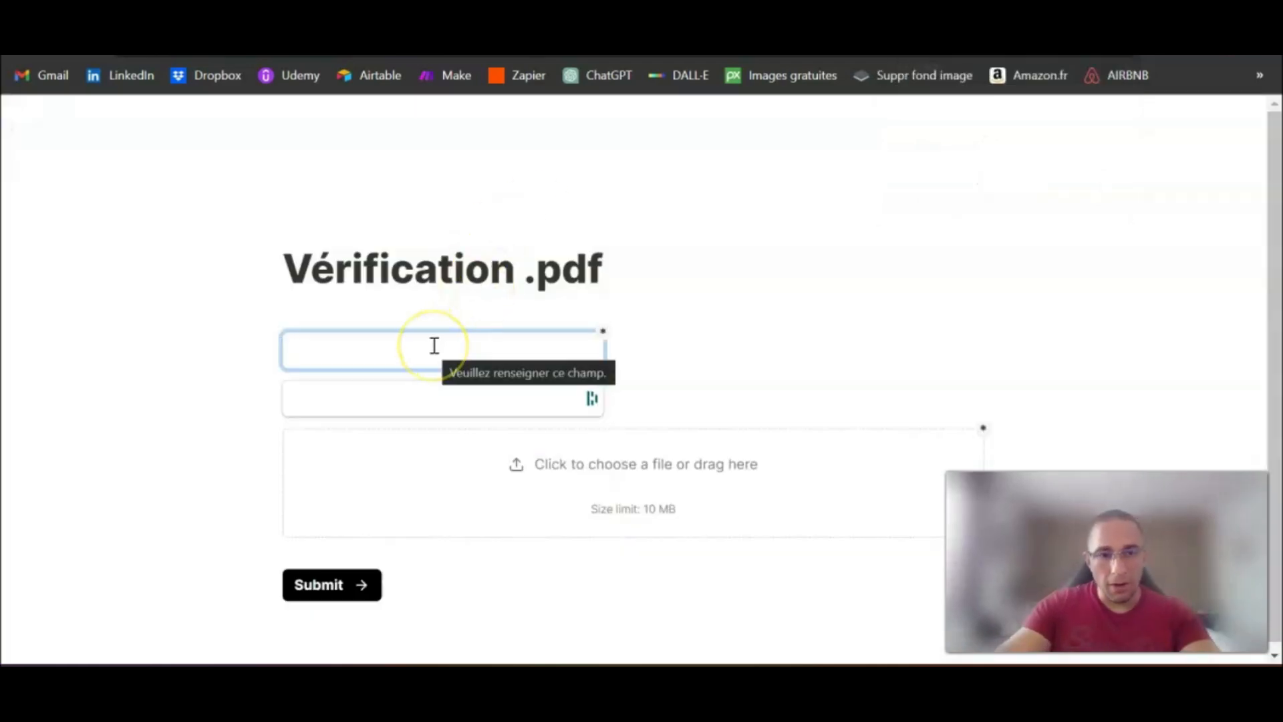
text(Adrien)
key(Tab)
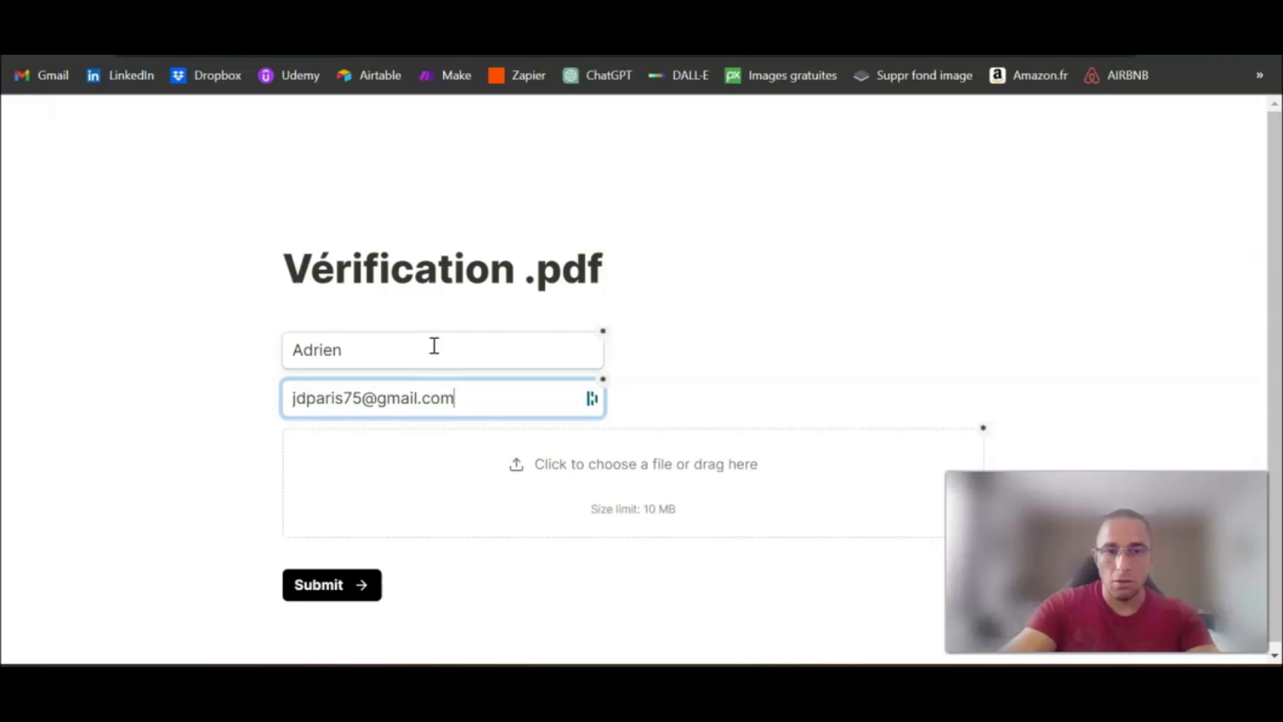
Step: Upload the PDF file "Fac bdhp" to the form and submit it
click(648, 472)
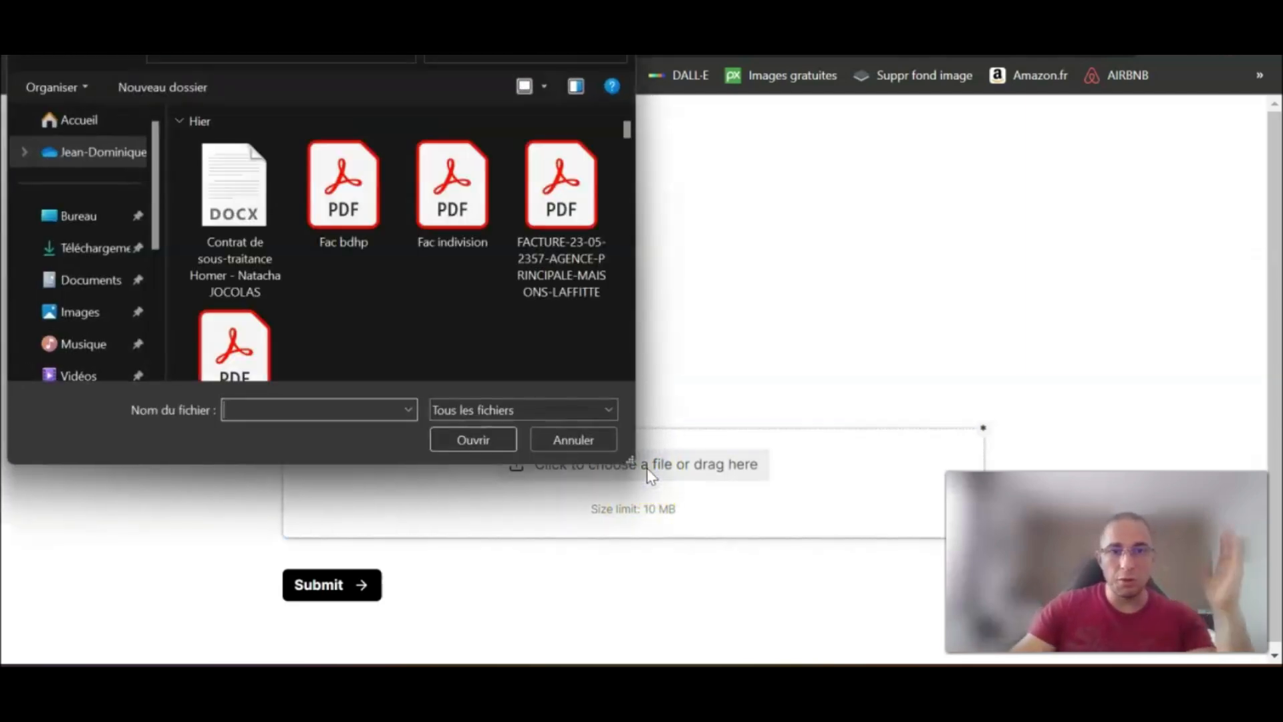
double_click(343, 194)
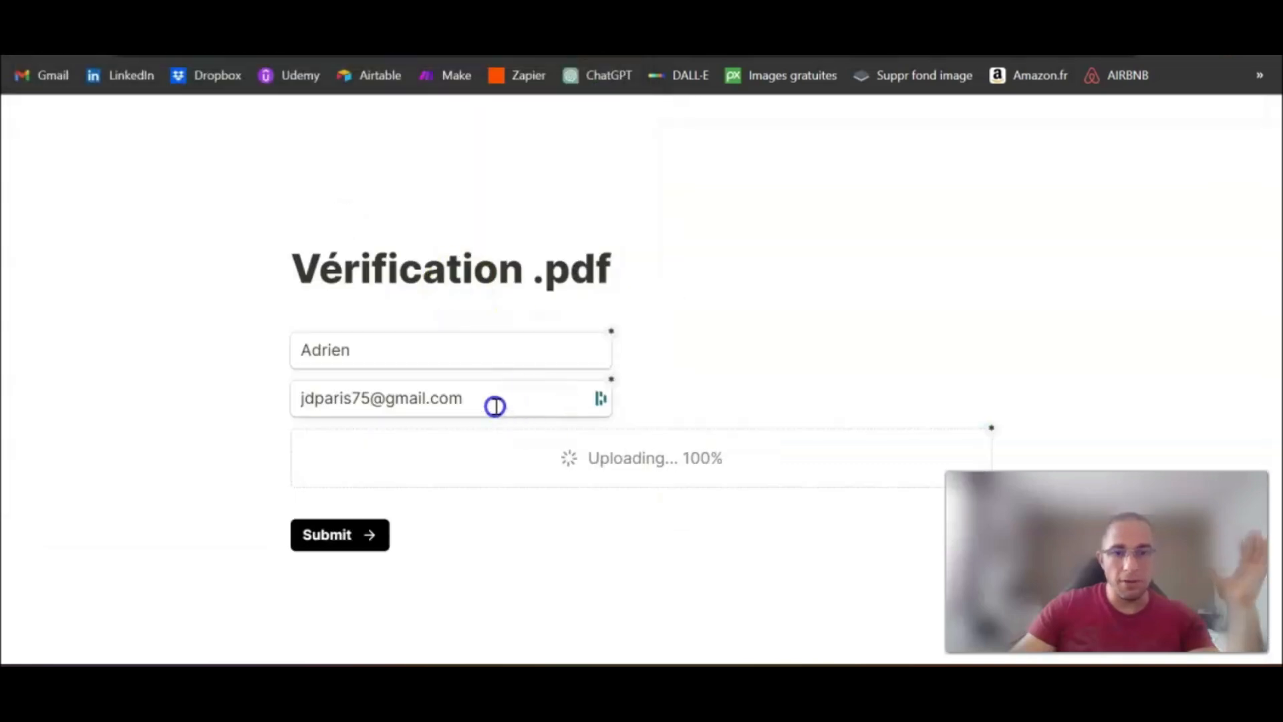
scroll(144, 405, down, 3)
click(330, 577)
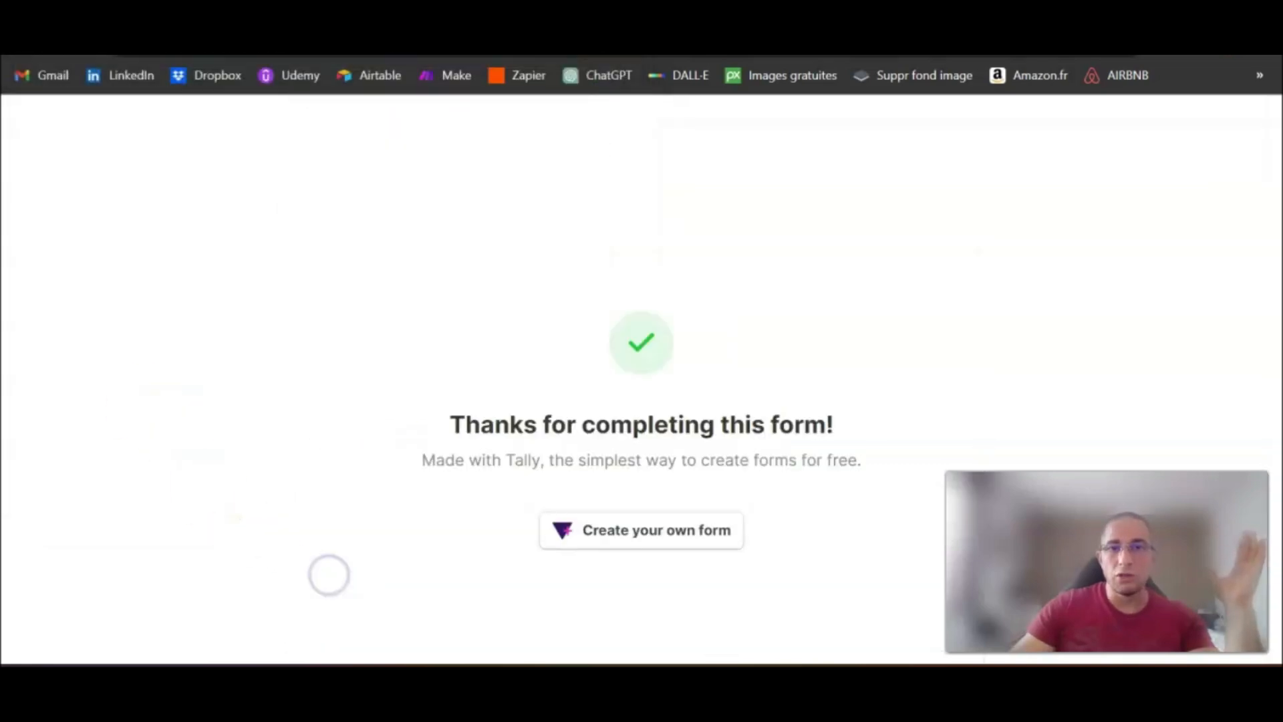
Step: Check the scenario run in Make, read the newest "Bien reçu ton fichier .pdf" email in Gmail and return to the inbox
click(588, 20)
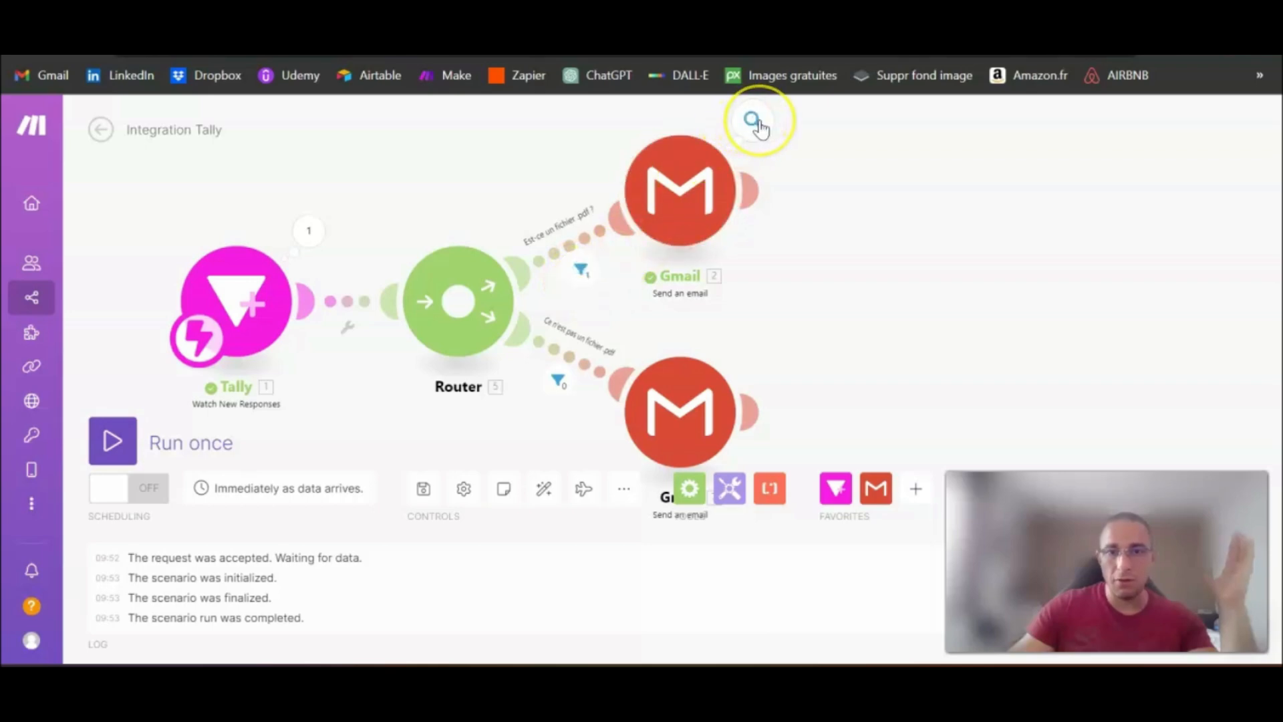
click(334, 20)
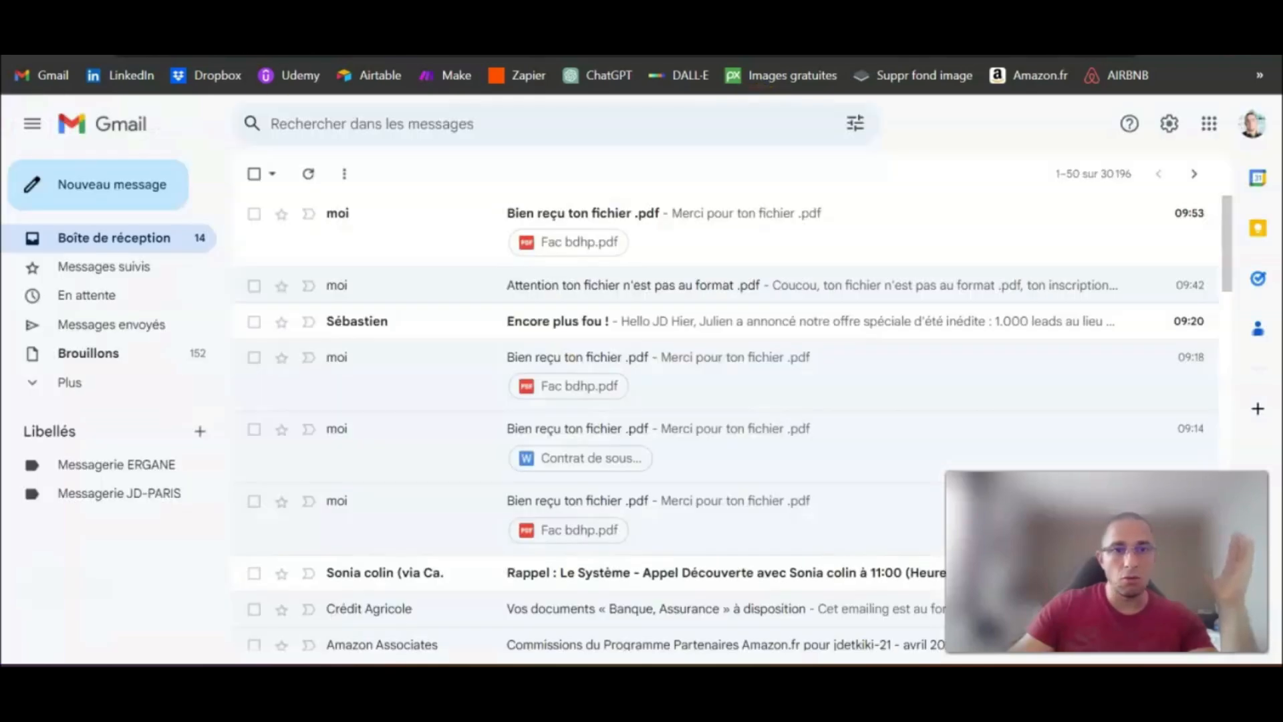
click(605, 214)
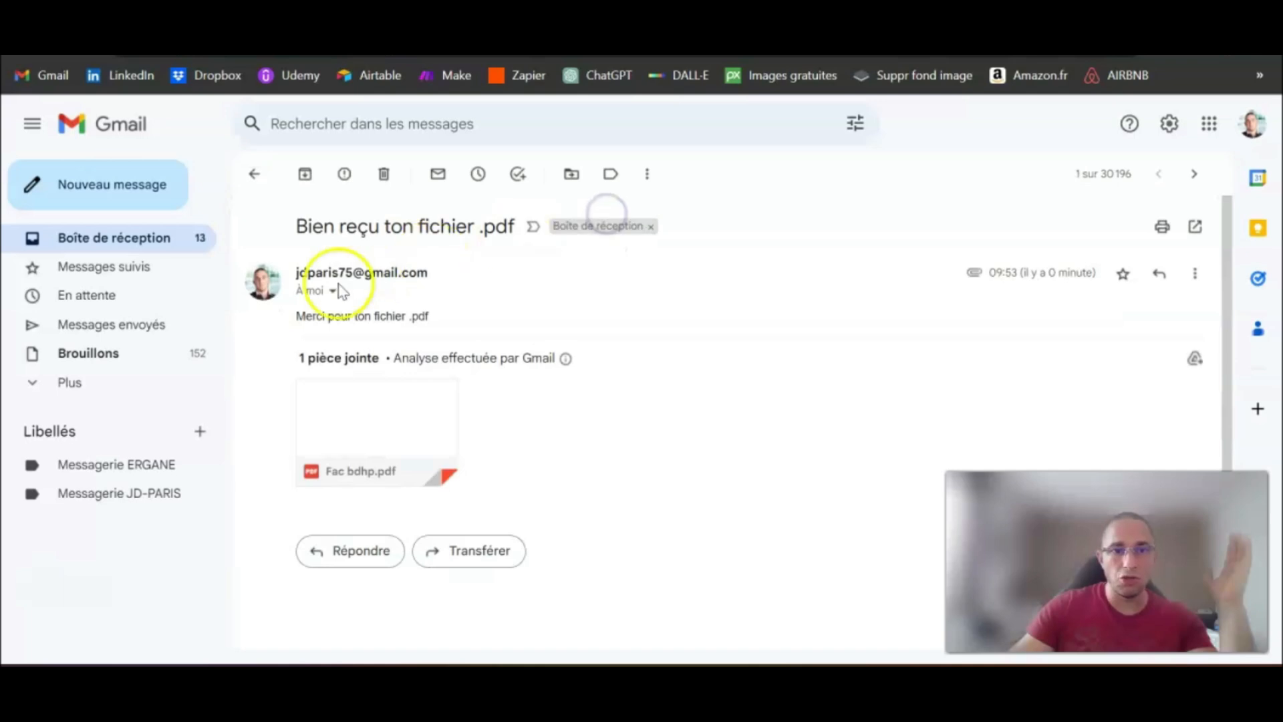
double_click(511, 300)
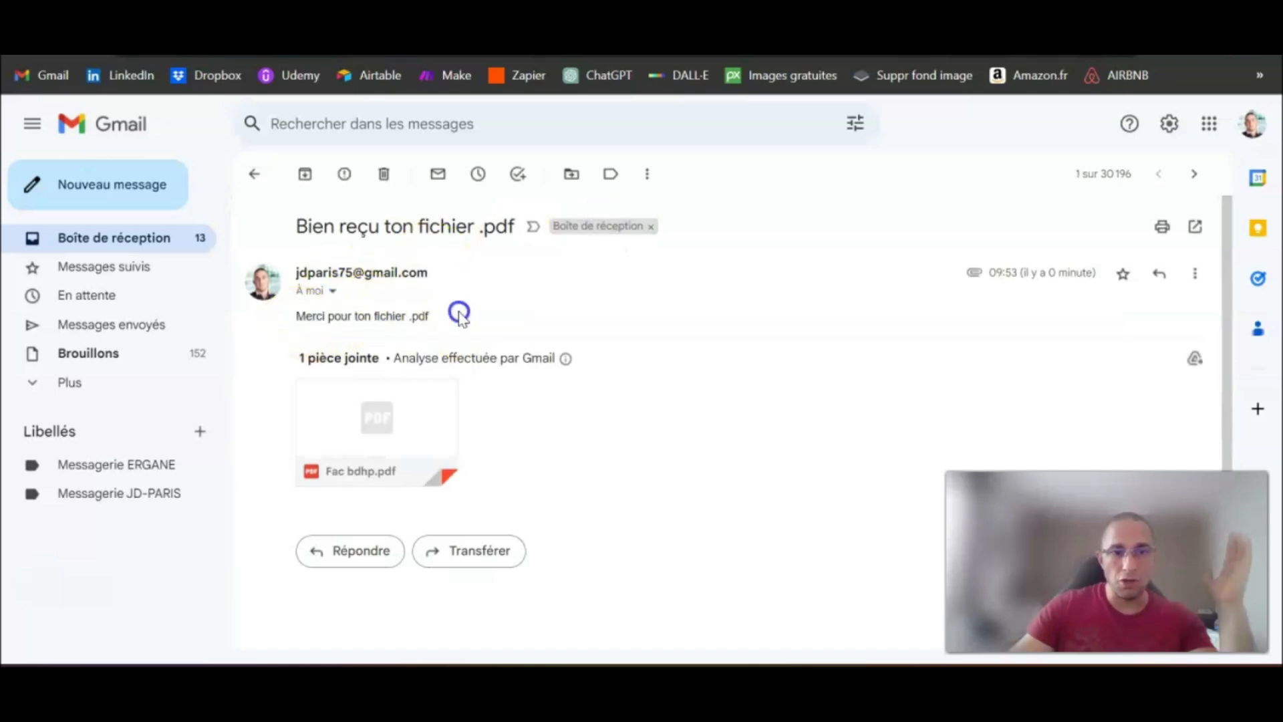
drag(460, 320, 286, 315)
click(163, 247)
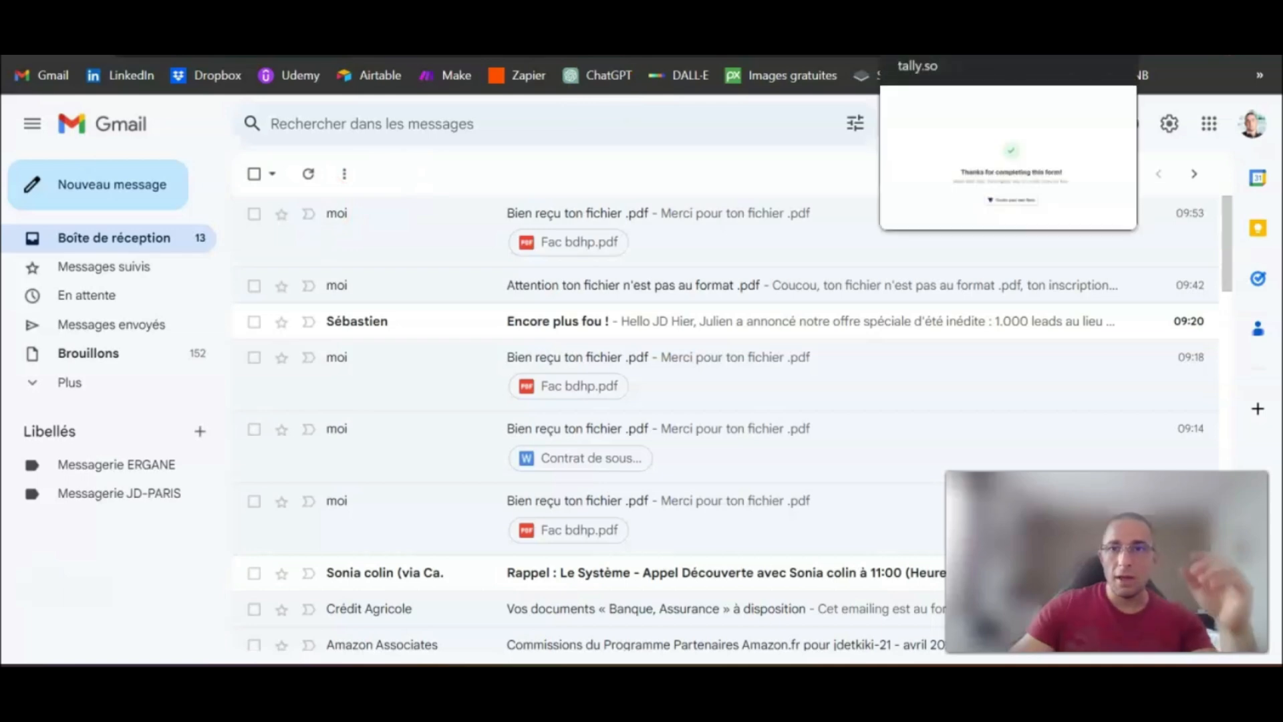
Step: Open the Tally form's share link in another new tab and run the "Integration Tally" scenario once more in Make
click(769, 27)
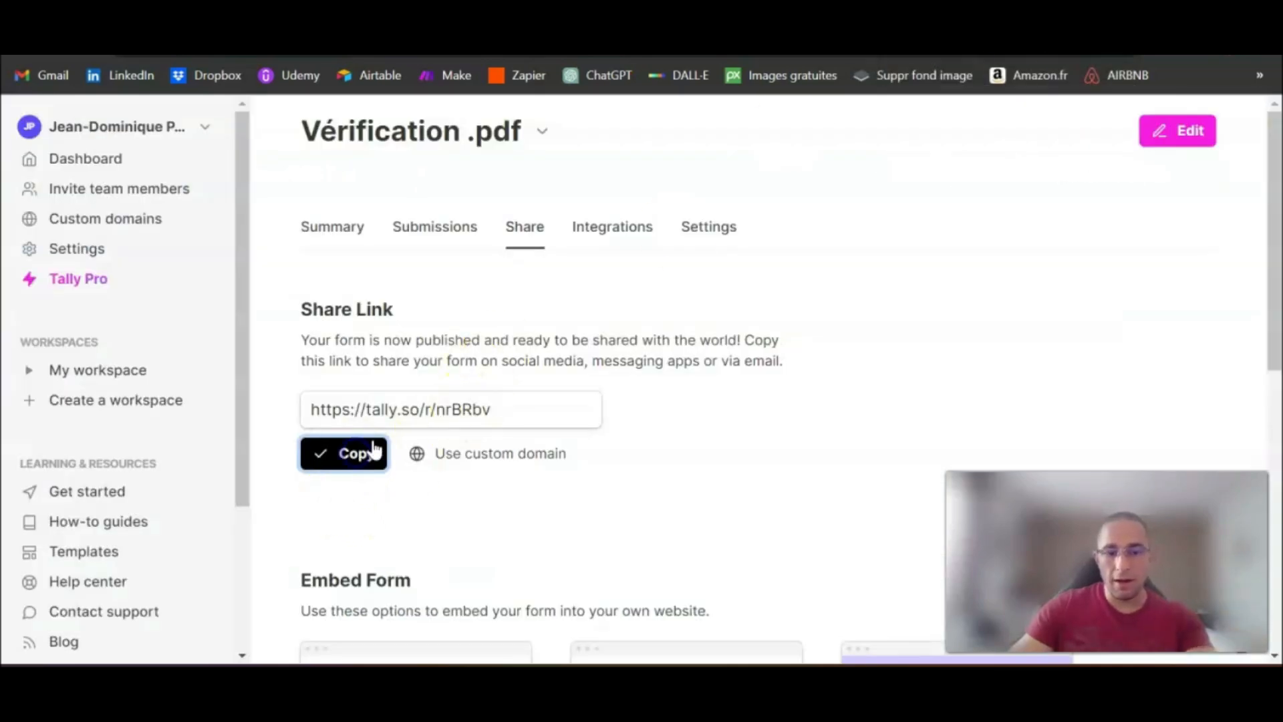
key(ctrl+t)
text(https://tally.so/r/nrBRbv)
key(Return)
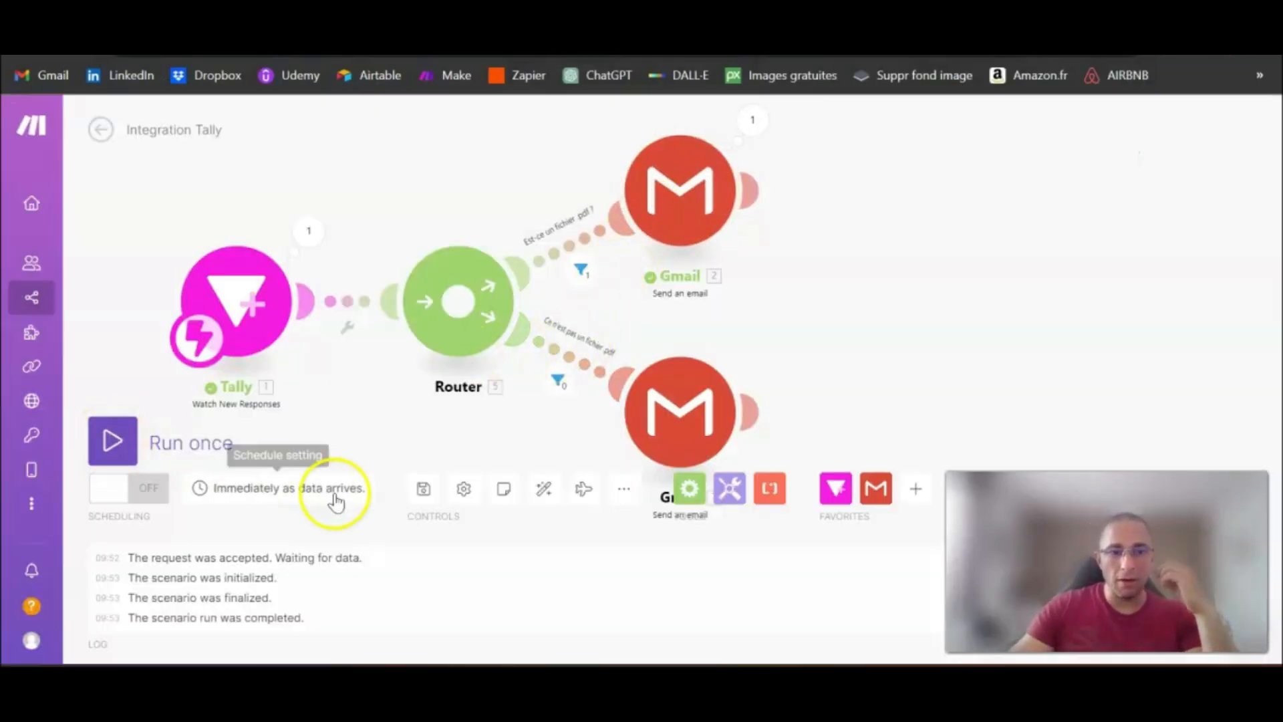
click(112, 440)
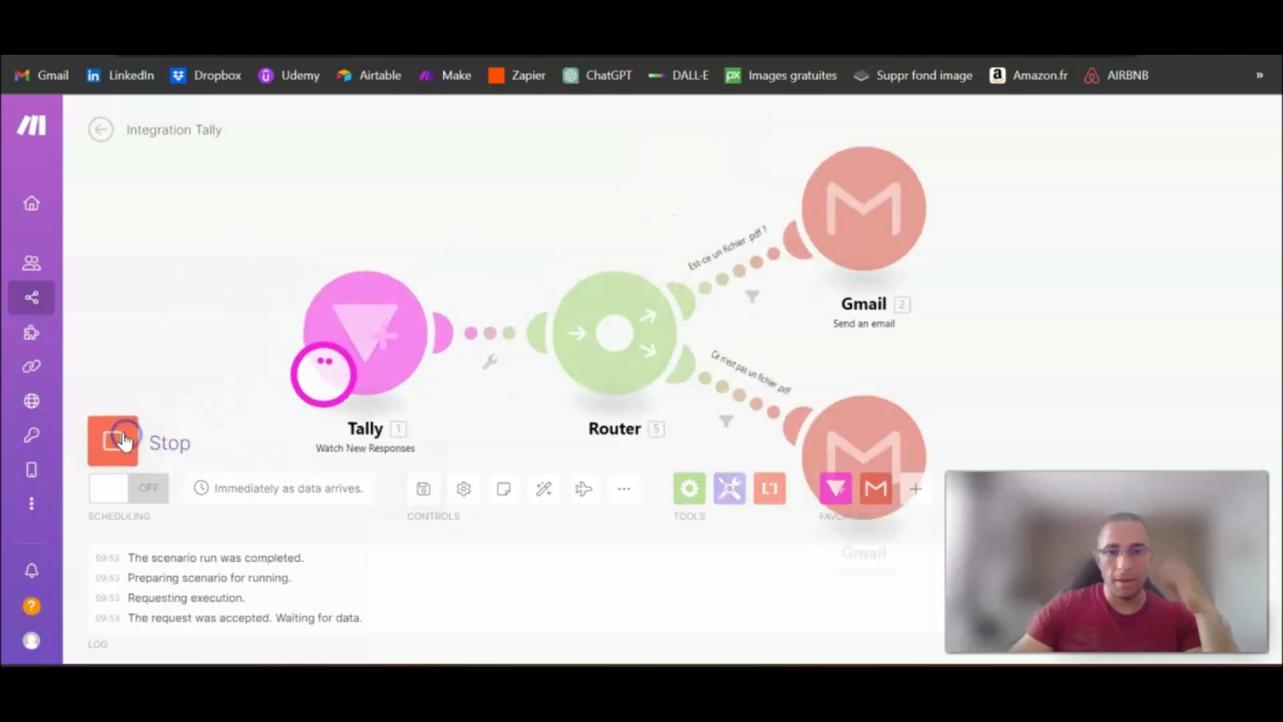
scroll(892, 294, down, 5)
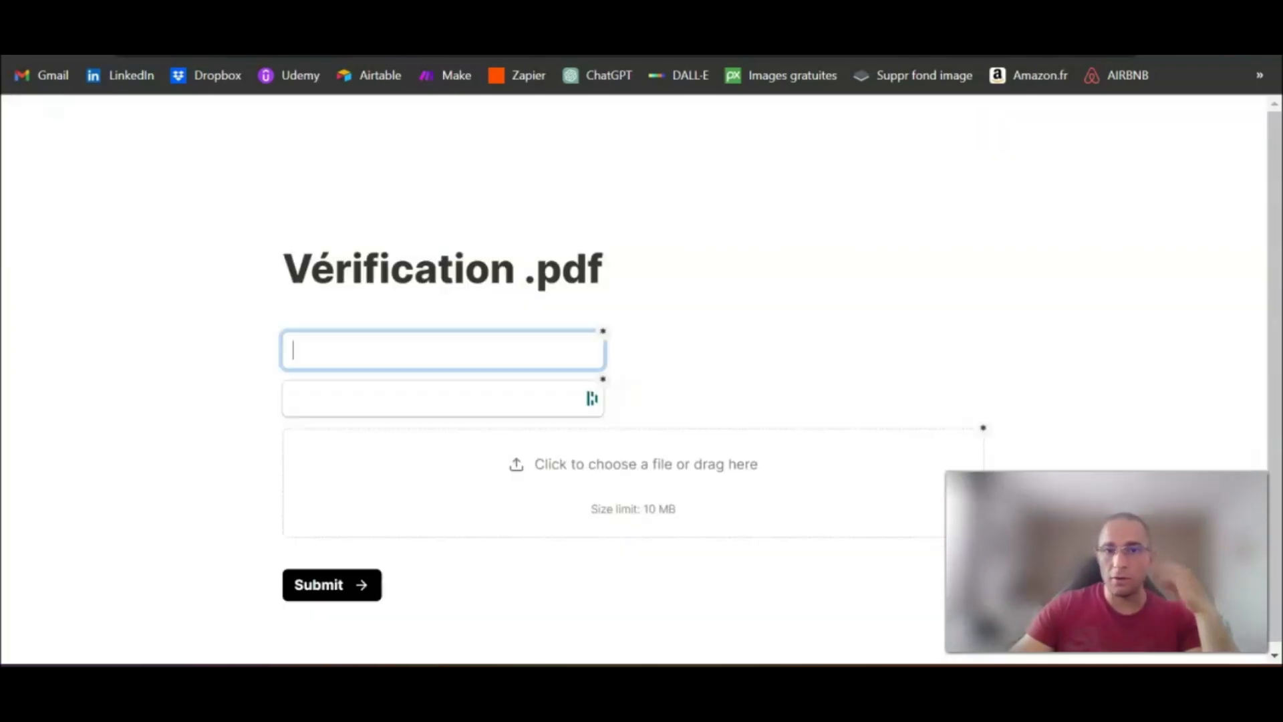
Step: Switch to the blank "Vérification .pdf" form and fill in the respondent's first name and e-mail address
click(402, 366)
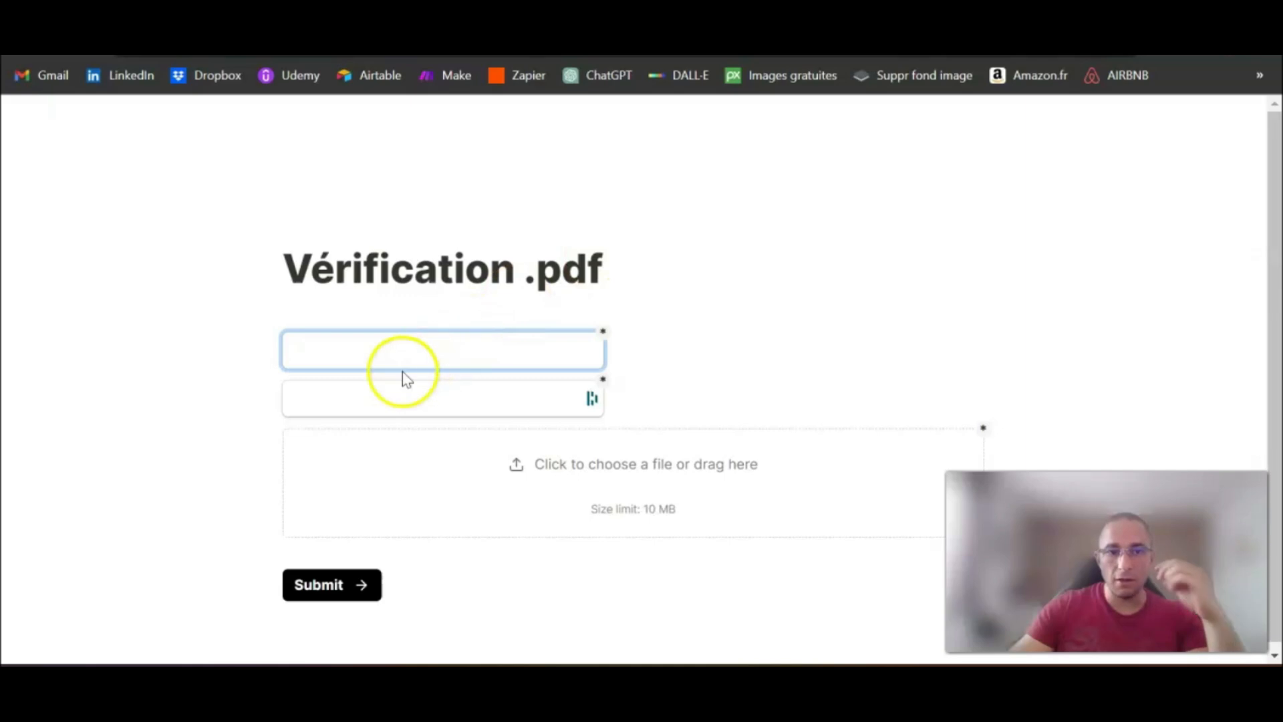
text(Adrien)
key(Tab)
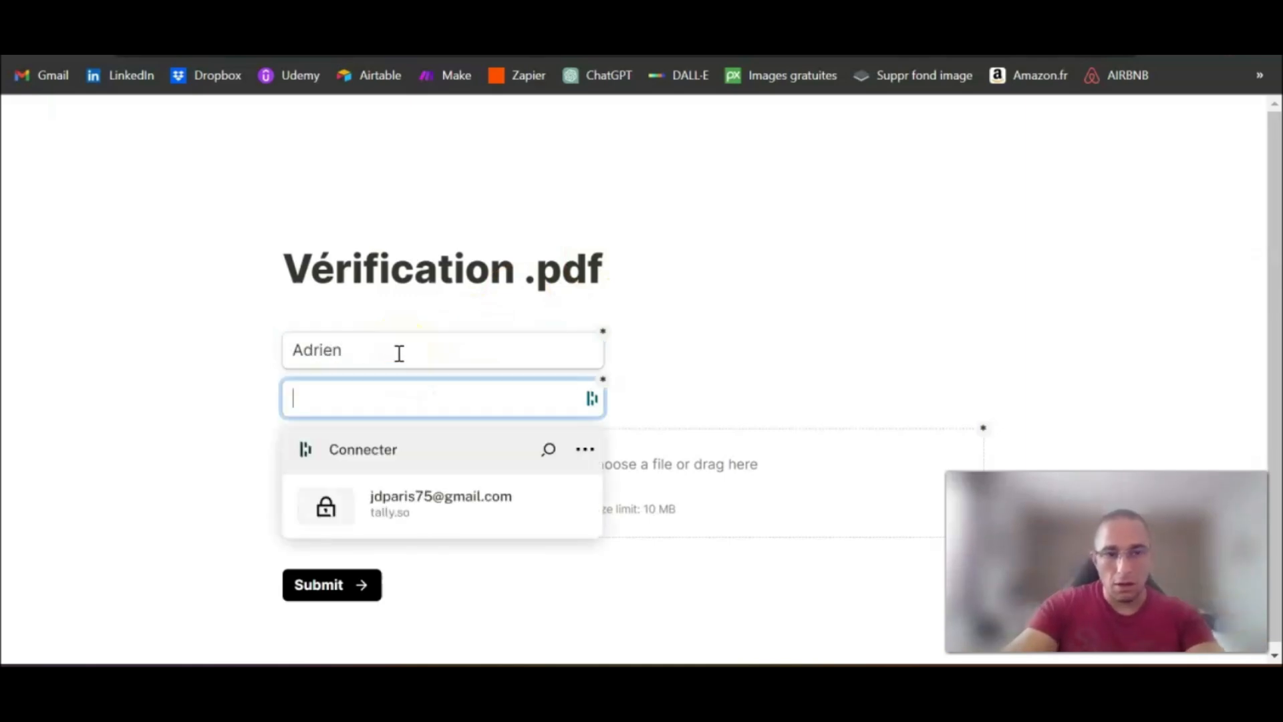
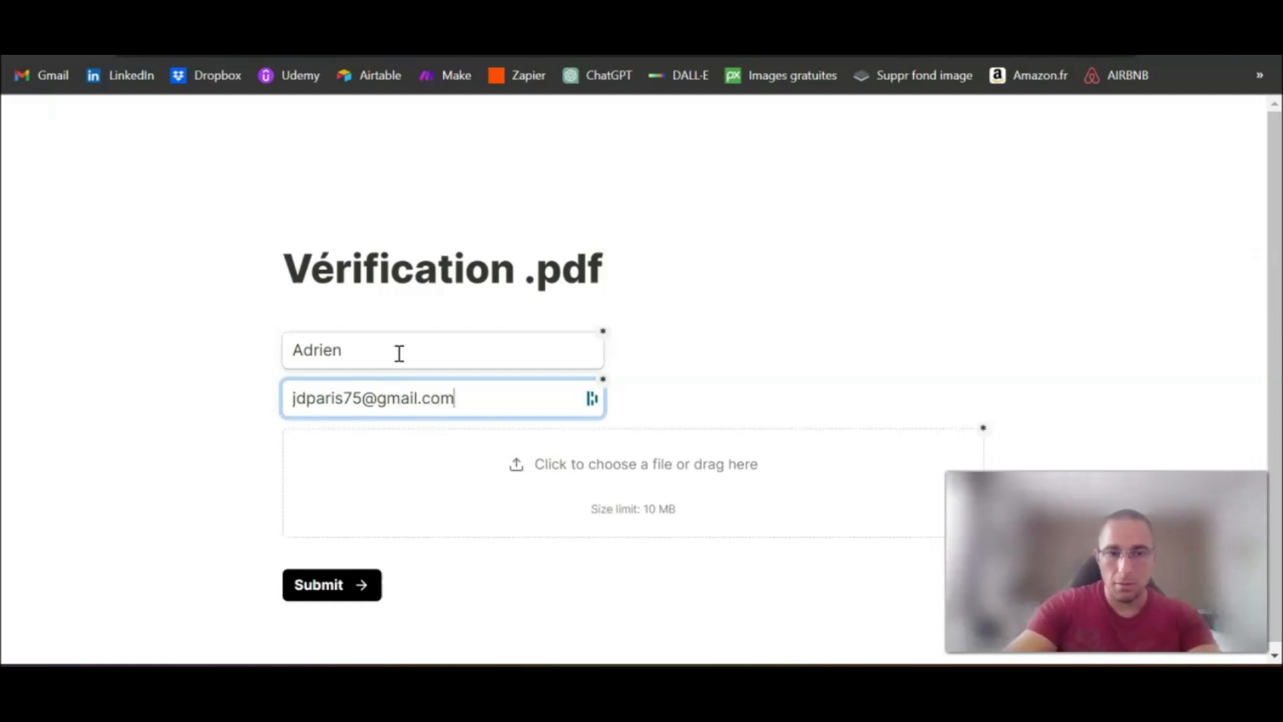
key(Tab)
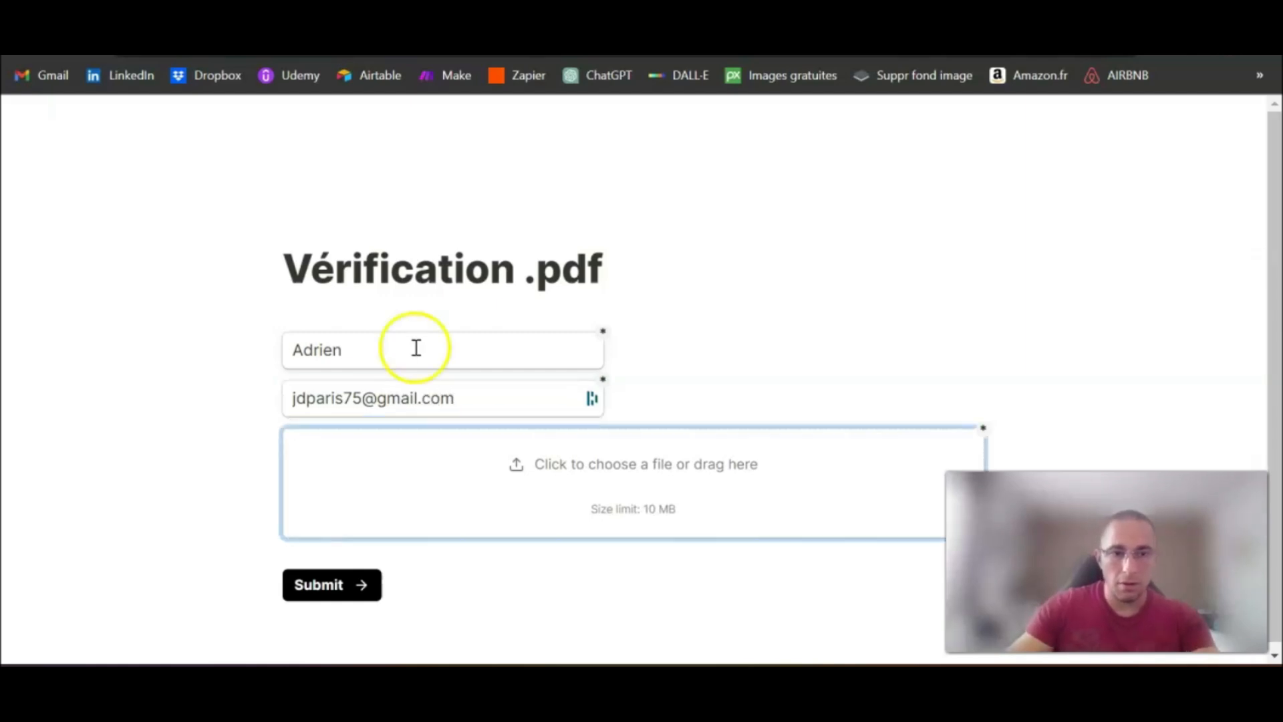
Step: Attach the DOCX file "Contrat de sous-traitance" to the form as a non-PDF test and submit it
click(599, 461)
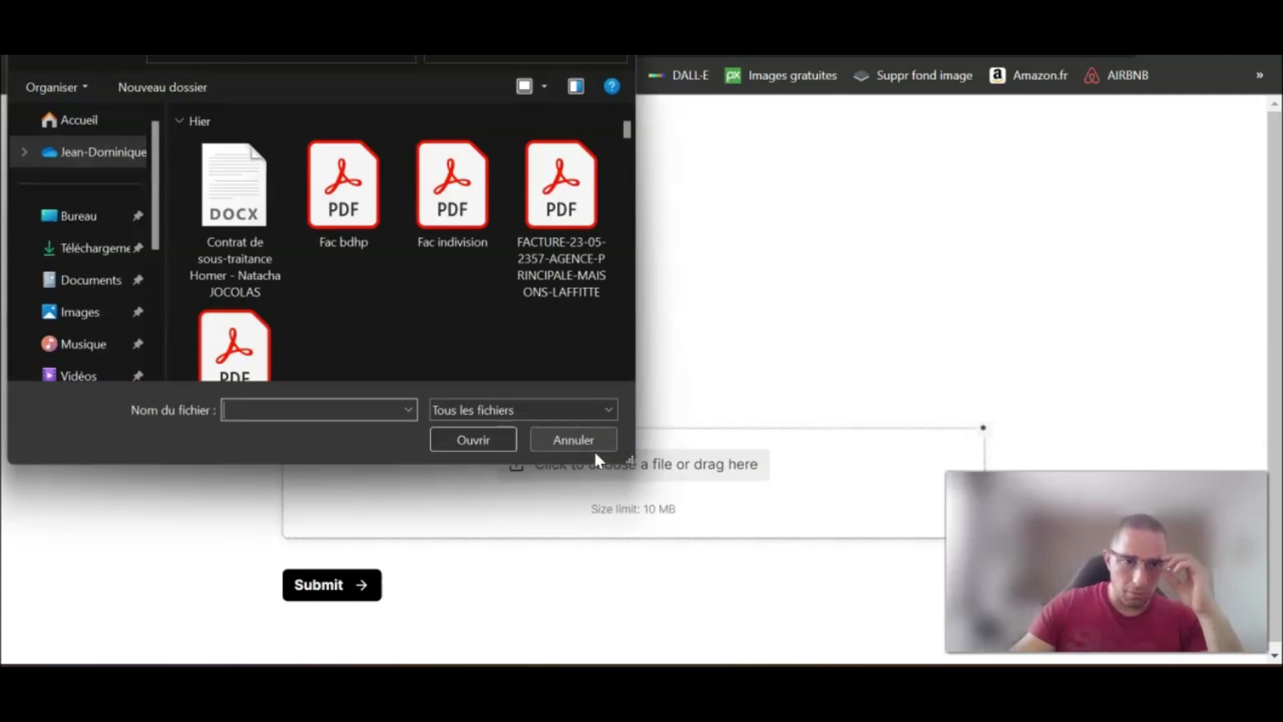
click(244, 211)
double_click(243, 211)
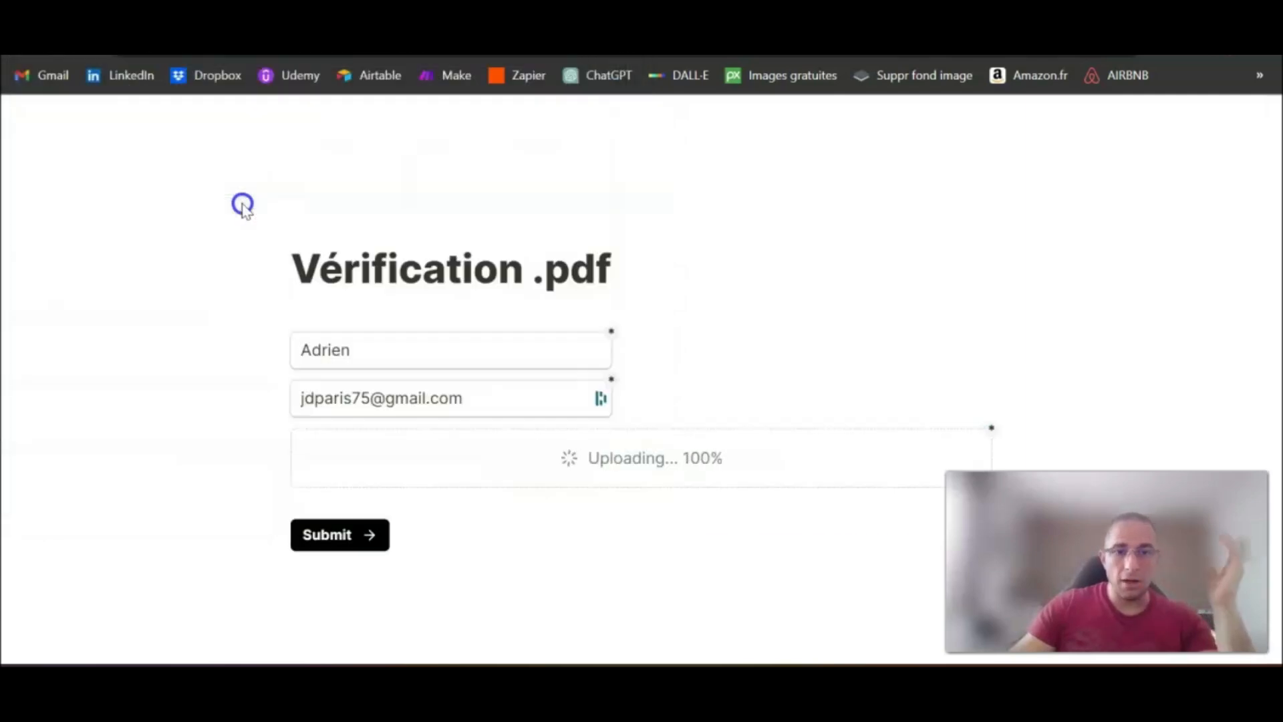
scroll(186, 347, down, 3)
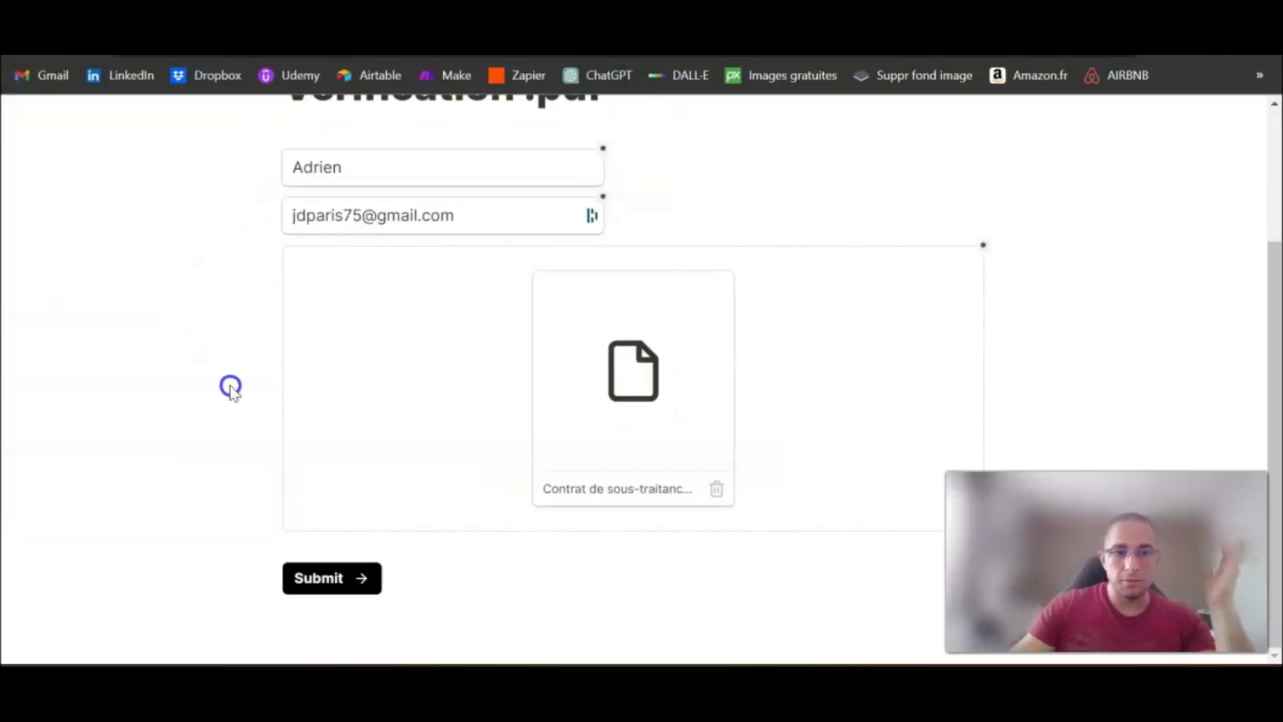
click(331, 584)
Step: Return to Make and examine the Tally module's output bundle, expanding the FILE_UPLOAD question under Fields by ID, and close it
key(ctrl+Tab)
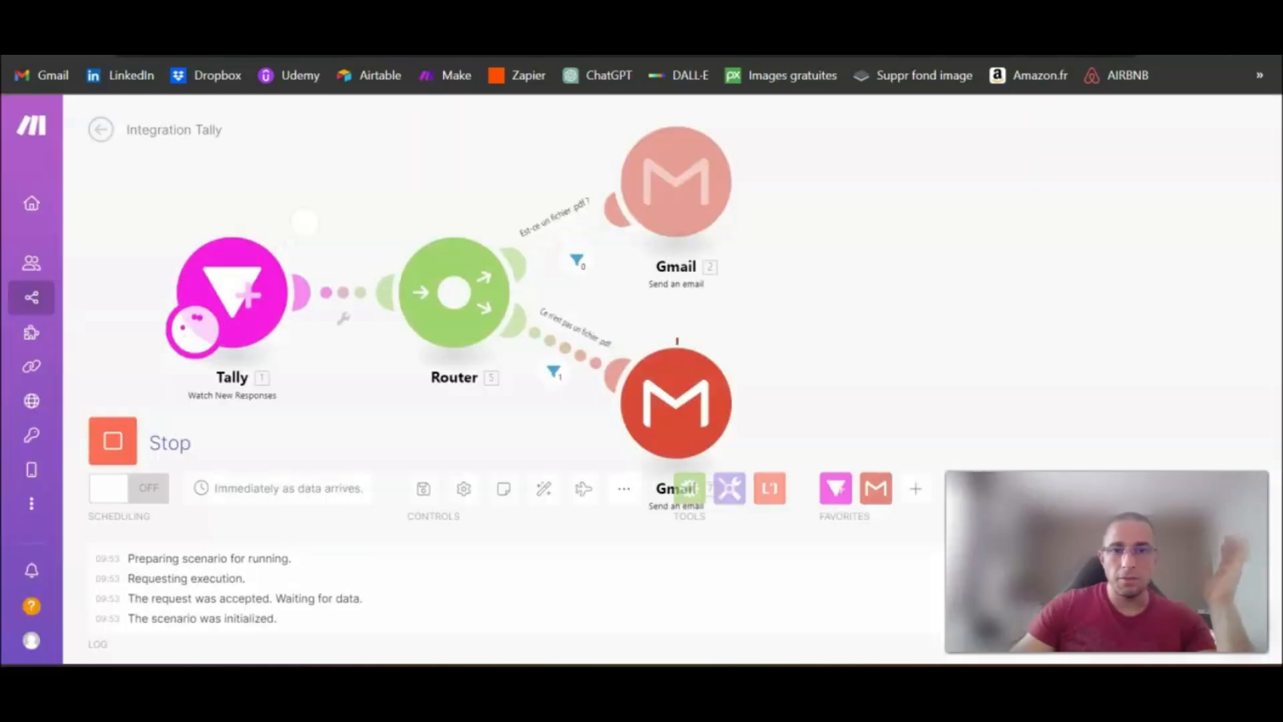
click(306, 225)
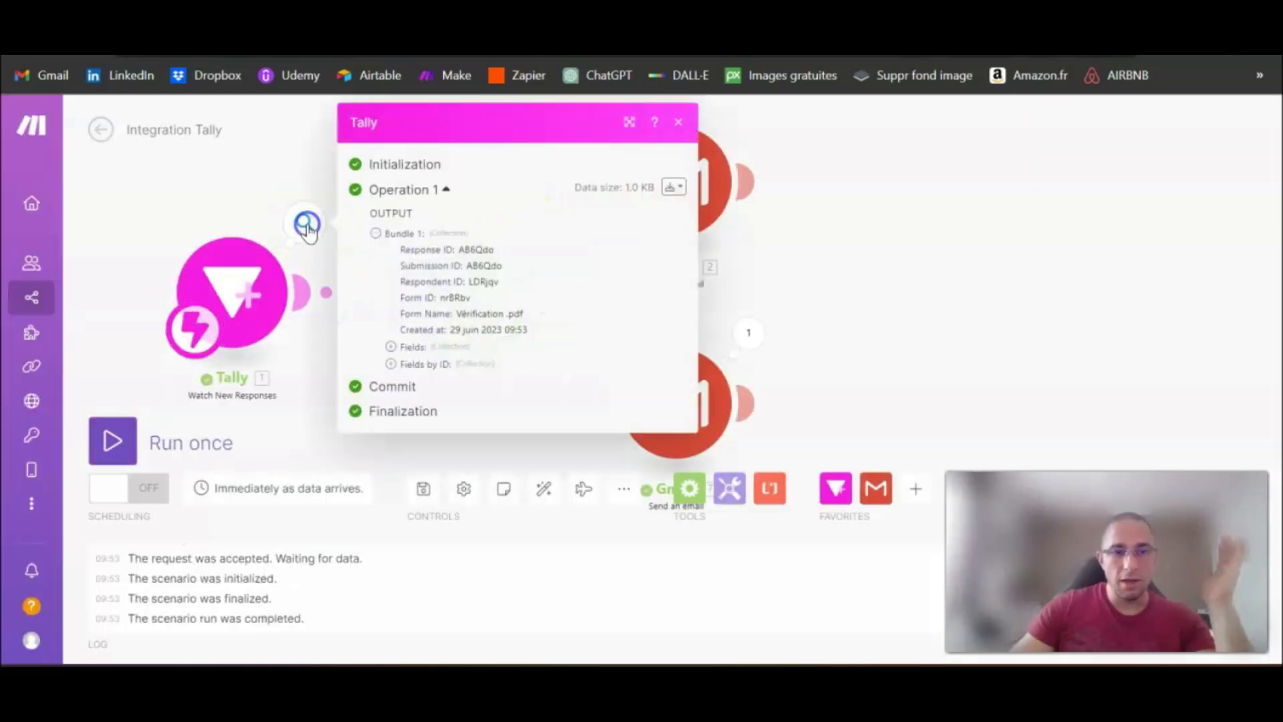
click(391, 365)
click(406, 413)
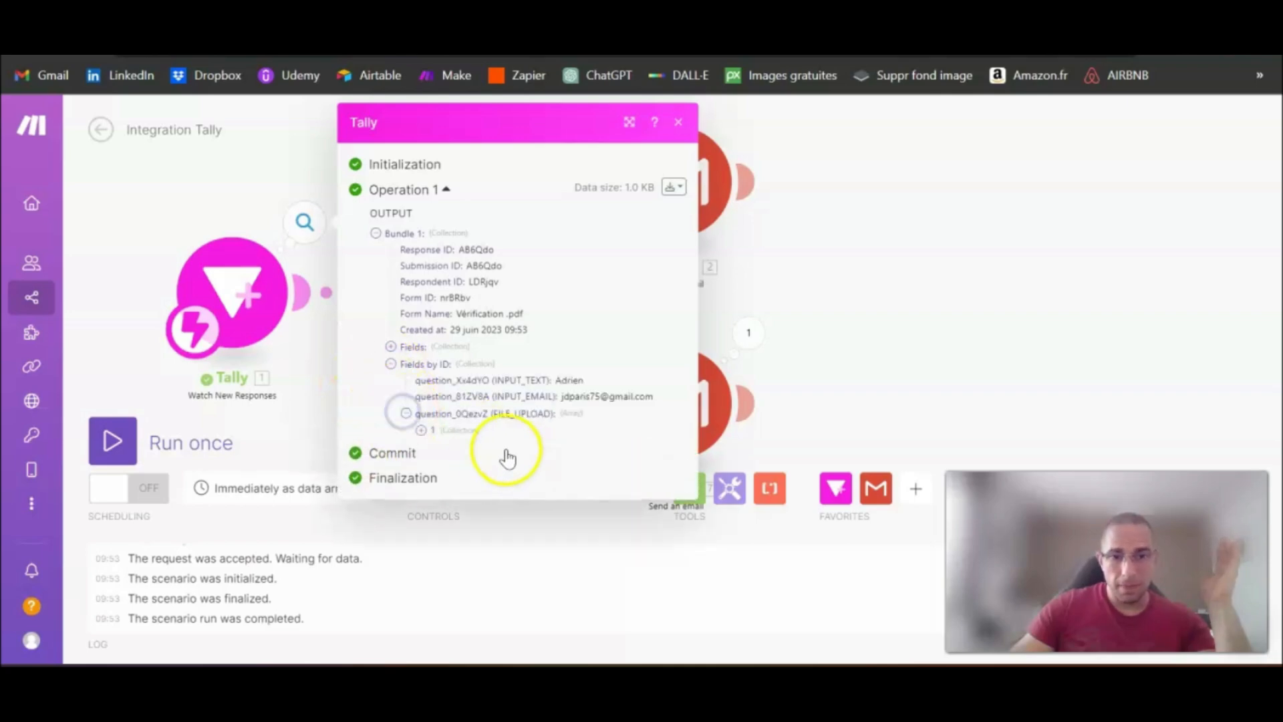
click(421, 431)
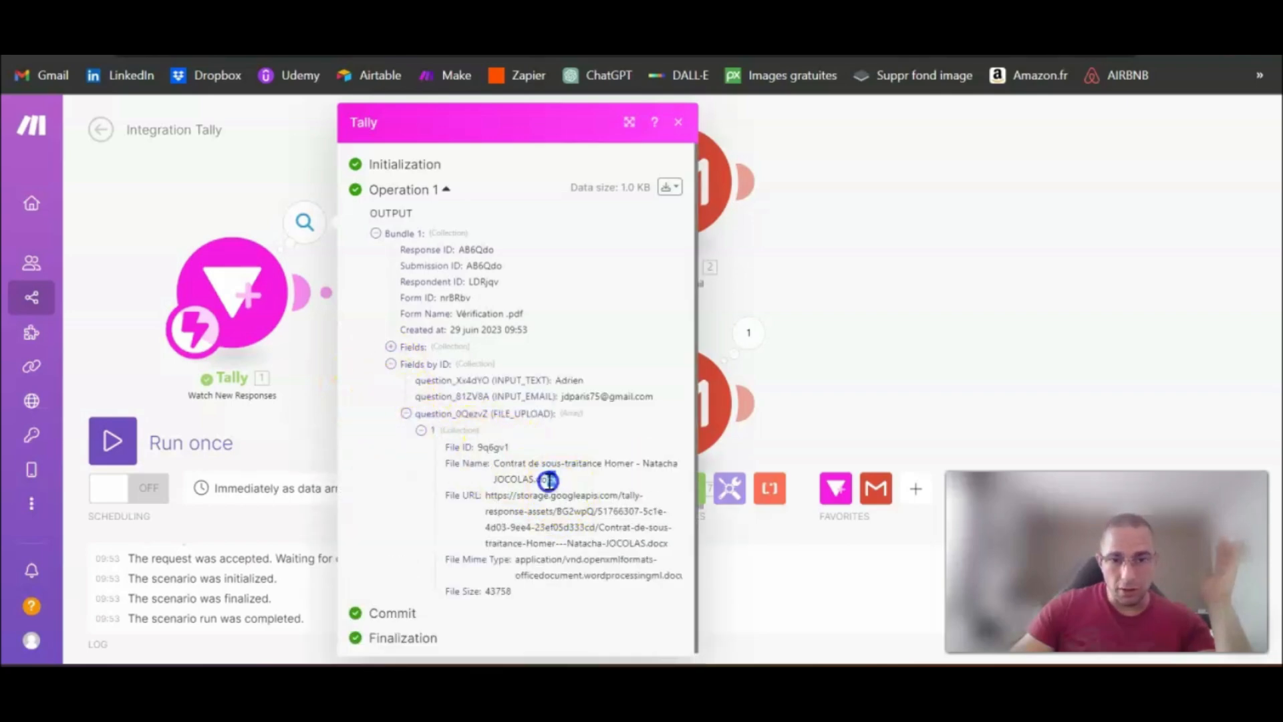
click(872, 324)
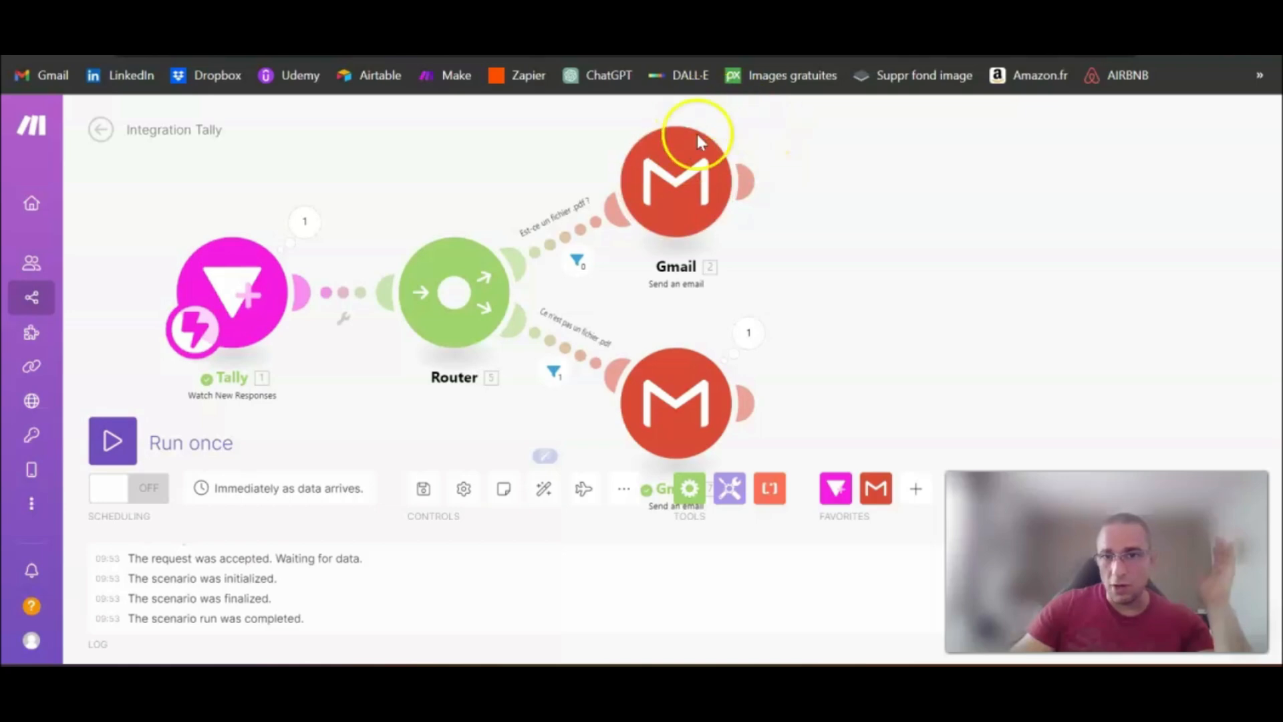
Step: Inspect the "Ce n'est pas un fichier .pdf" route and the content and subject processed by its Gmail module
drag(791, 143, 827, 153)
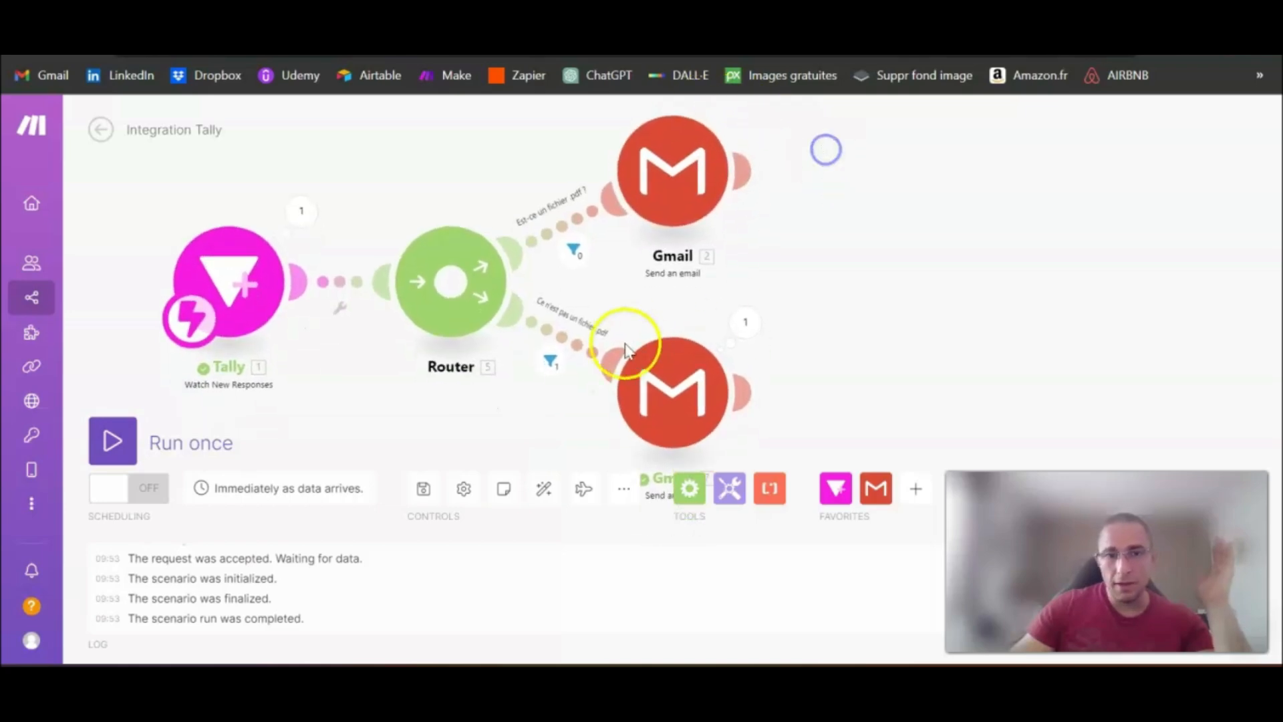
click(549, 365)
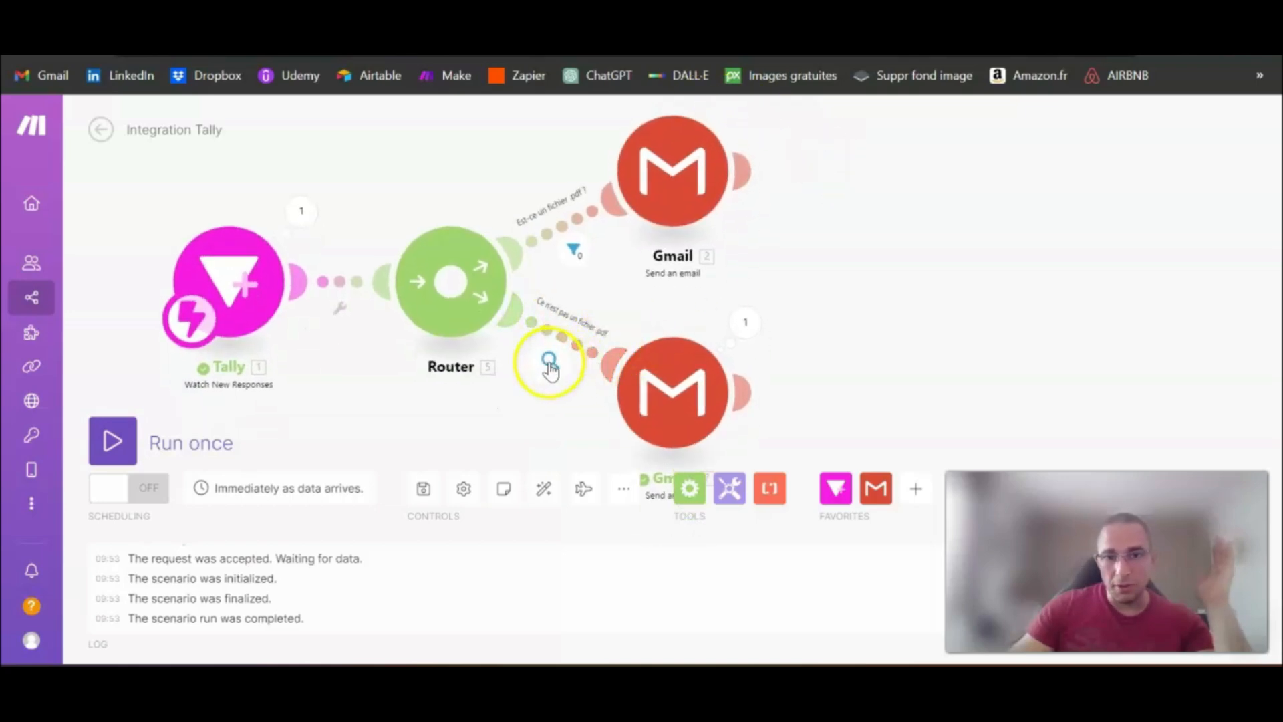
click(745, 322)
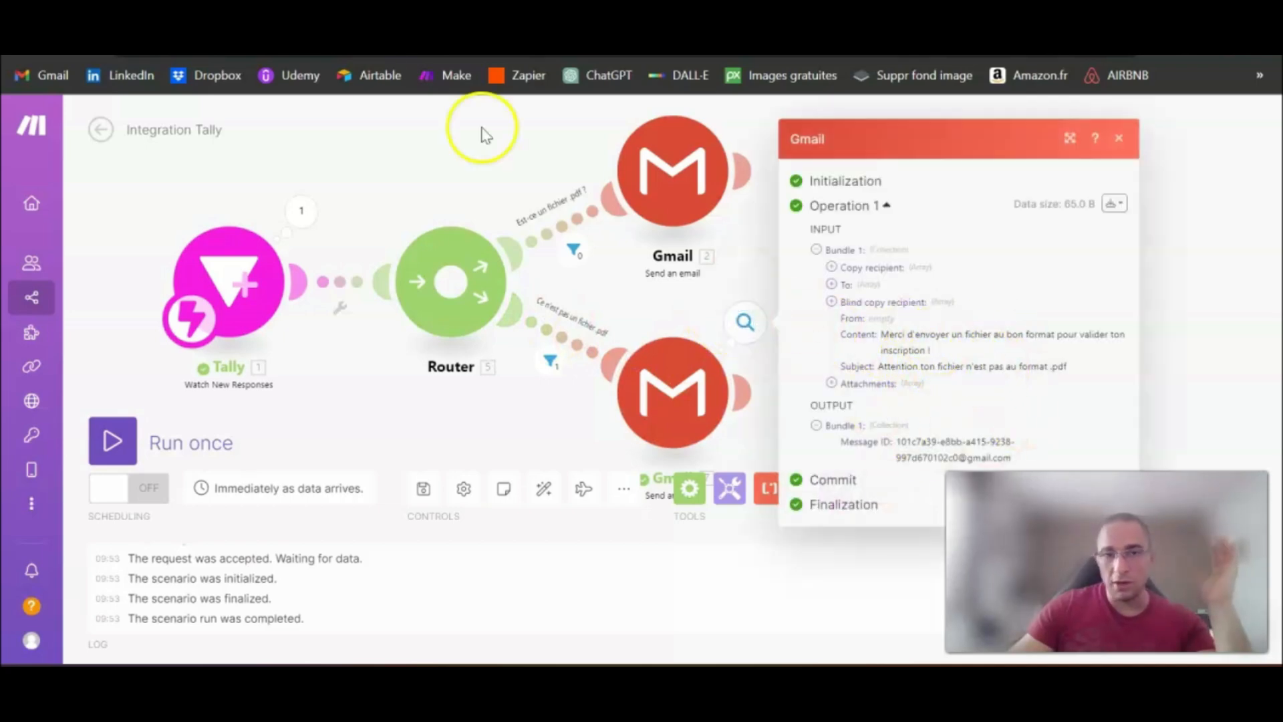
Step: Switch to Gmail, open the newest "Attention ton fichier n'est pas au format .pdf" email, read its body text, and return to the inbox
click(374, 27)
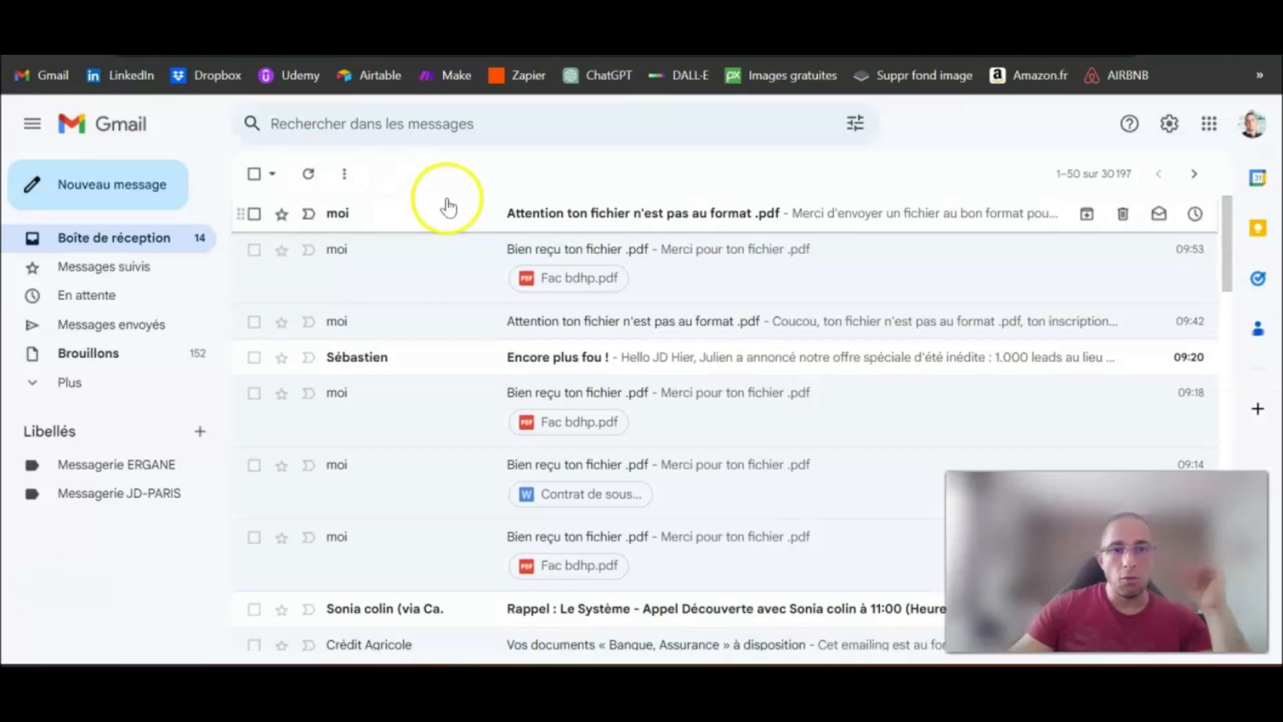
click(570, 220)
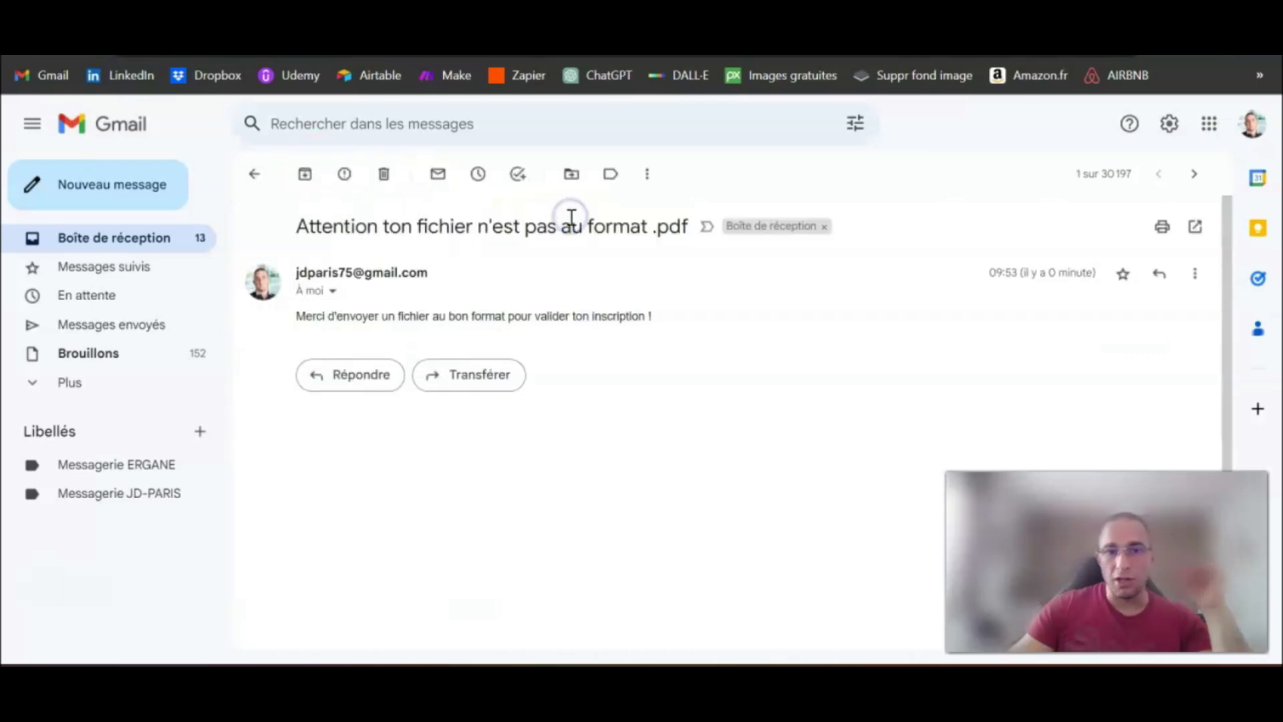
mouse_move(310, 324)
mouse_down()
mouse_move(621, 316)
mouse_move(316, 322)
mouse_up()
click(656, 317)
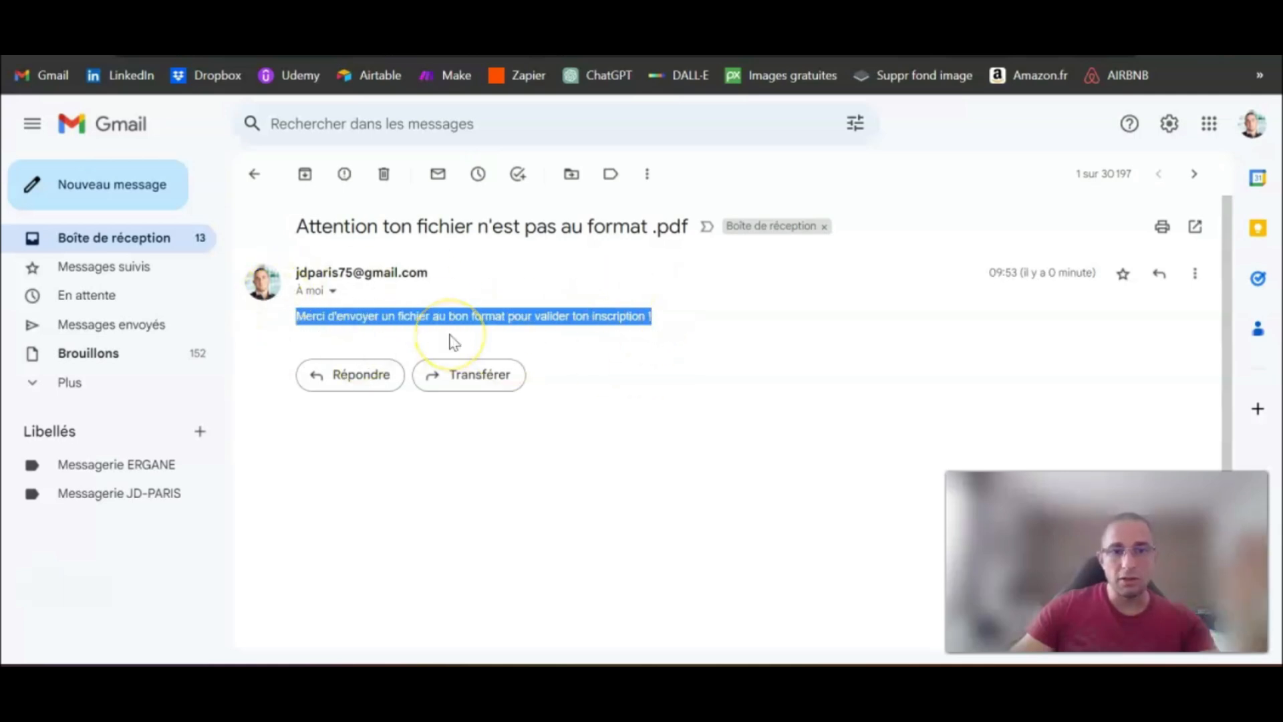
click(155, 239)
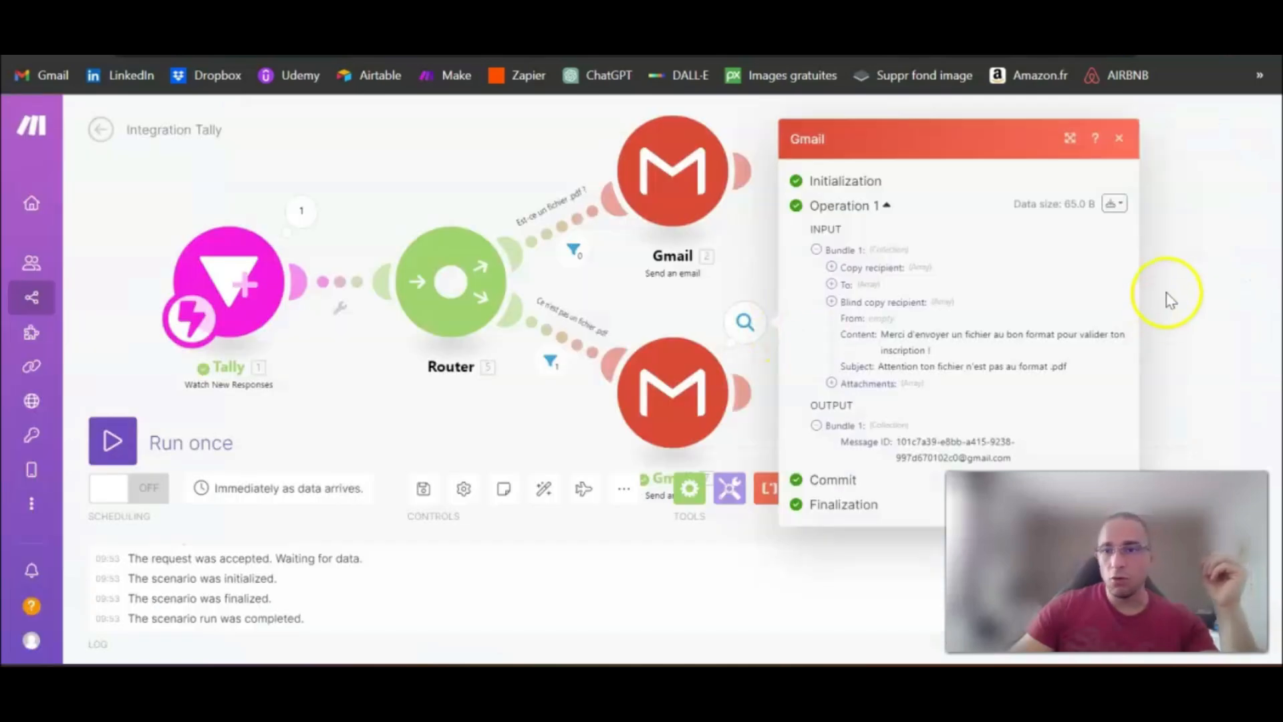
Step: Return to the Make scenario and add two empty routes to the router alongside the existing Gmail routes
click(1169, 290)
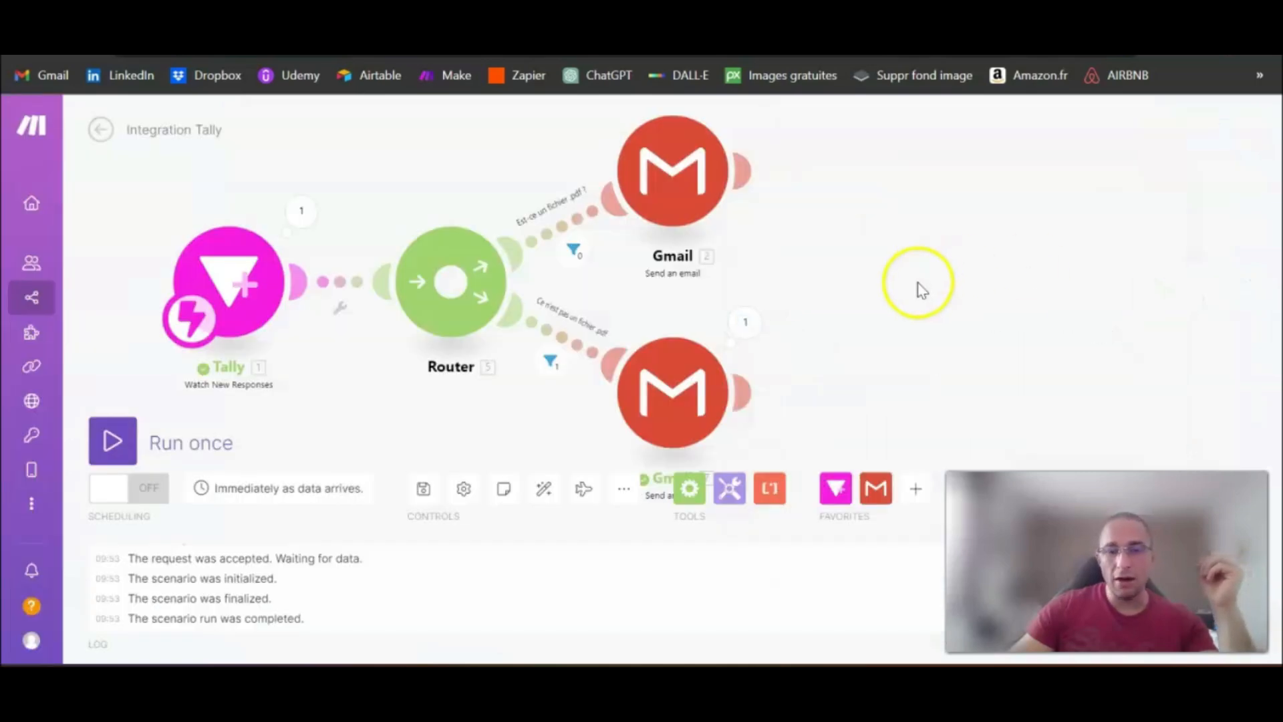
scroll(921, 288, down, 2)
drag(941, 301, 814, 298)
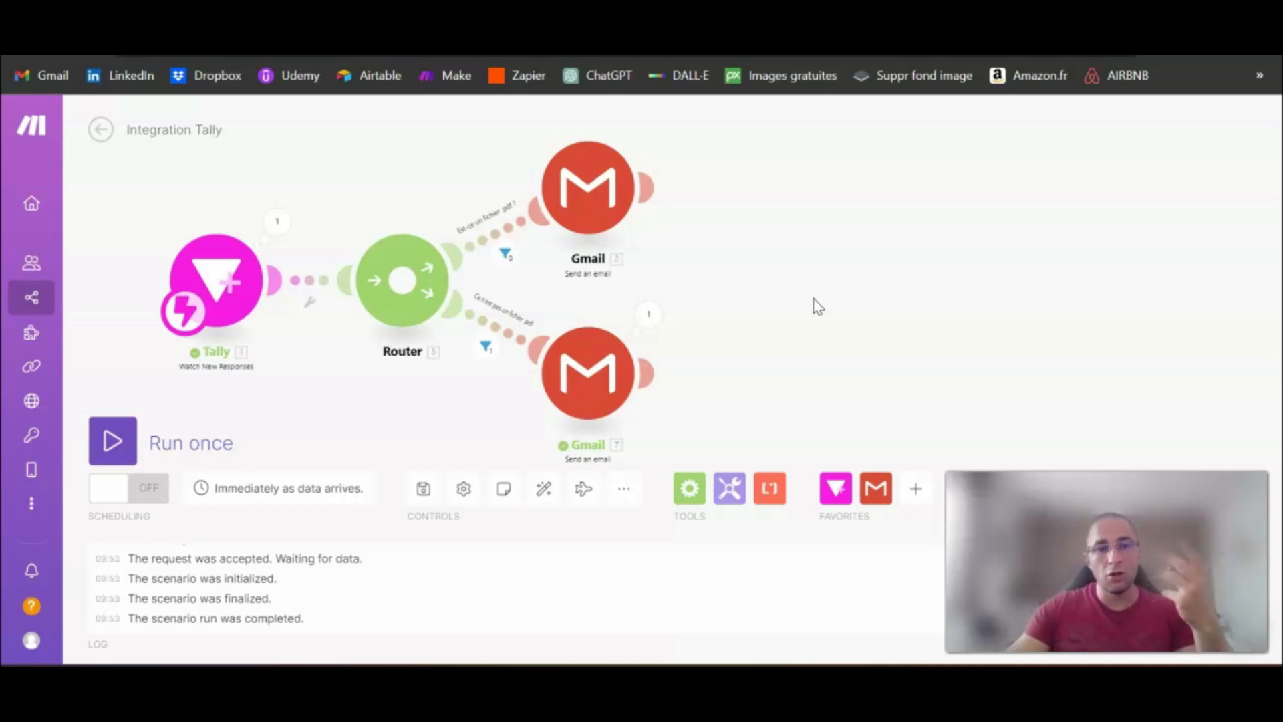
drag(798, 299, 808, 223)
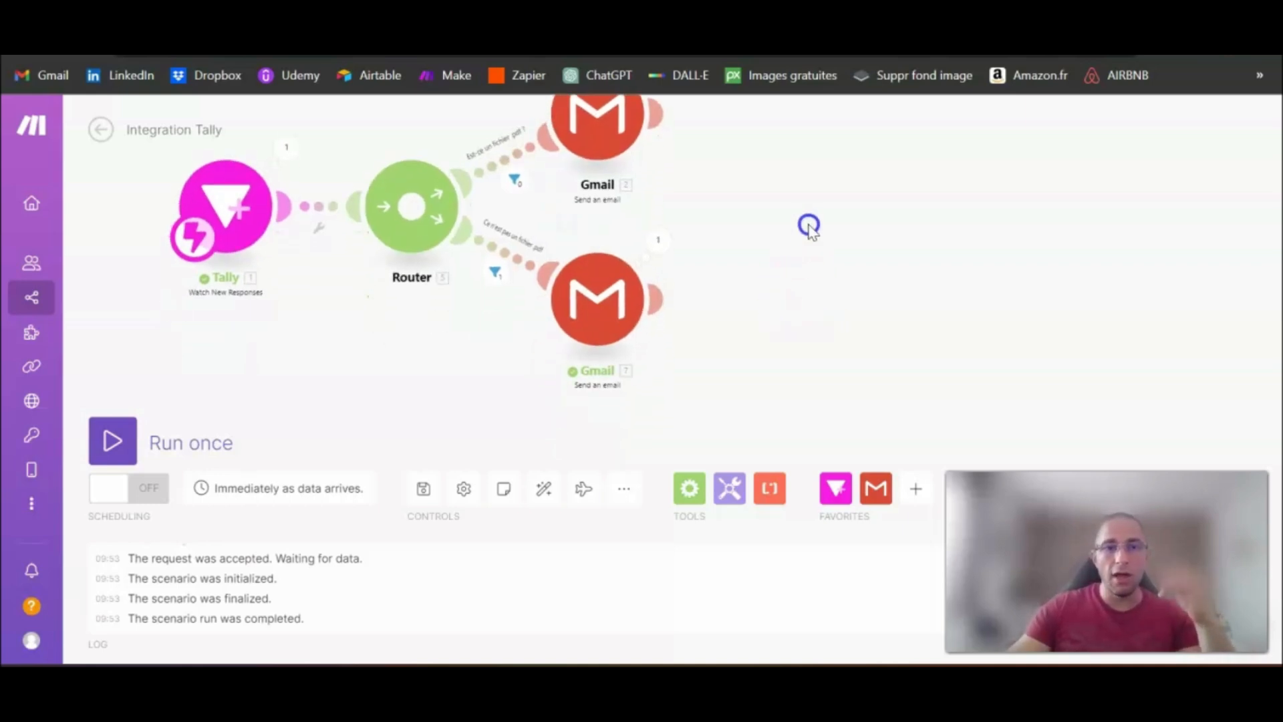
scroll(856, 227, down, 1)
drag(903, 261, 849, 235)
click(468, 172)
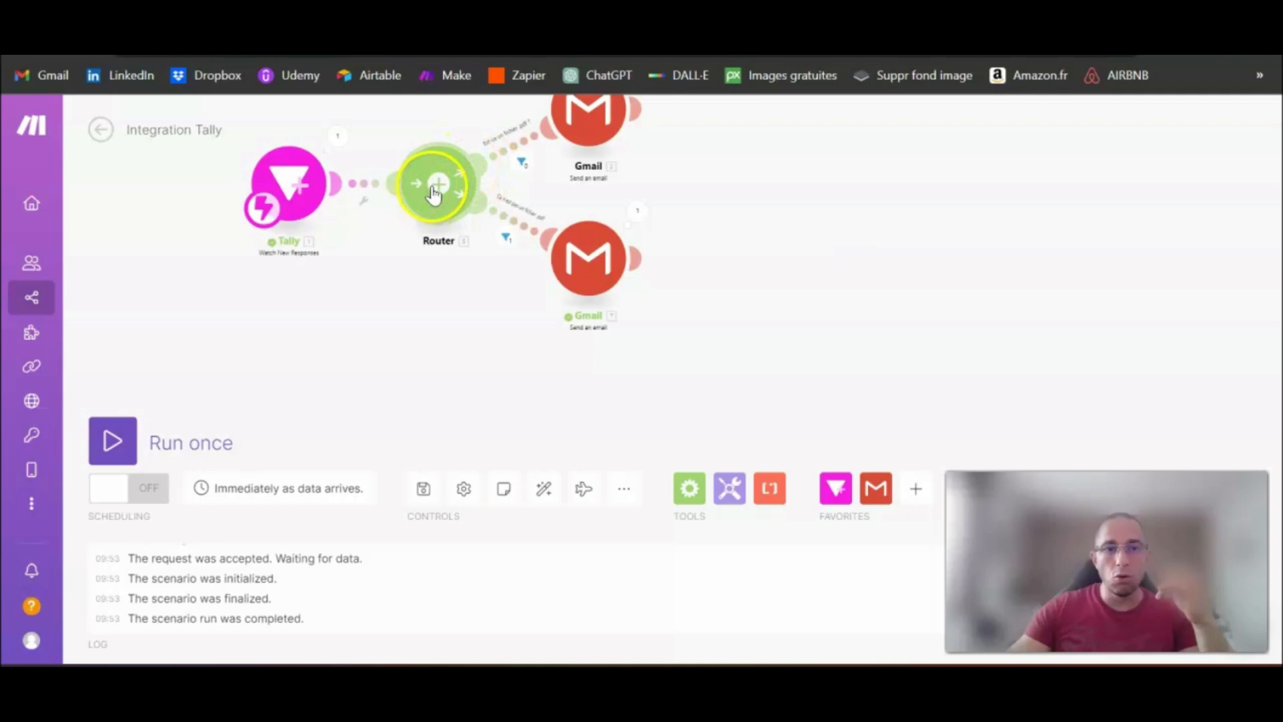
click(487, 192)
drag(787, 201, 635, 287)
scroll(730, 307, down, 1)
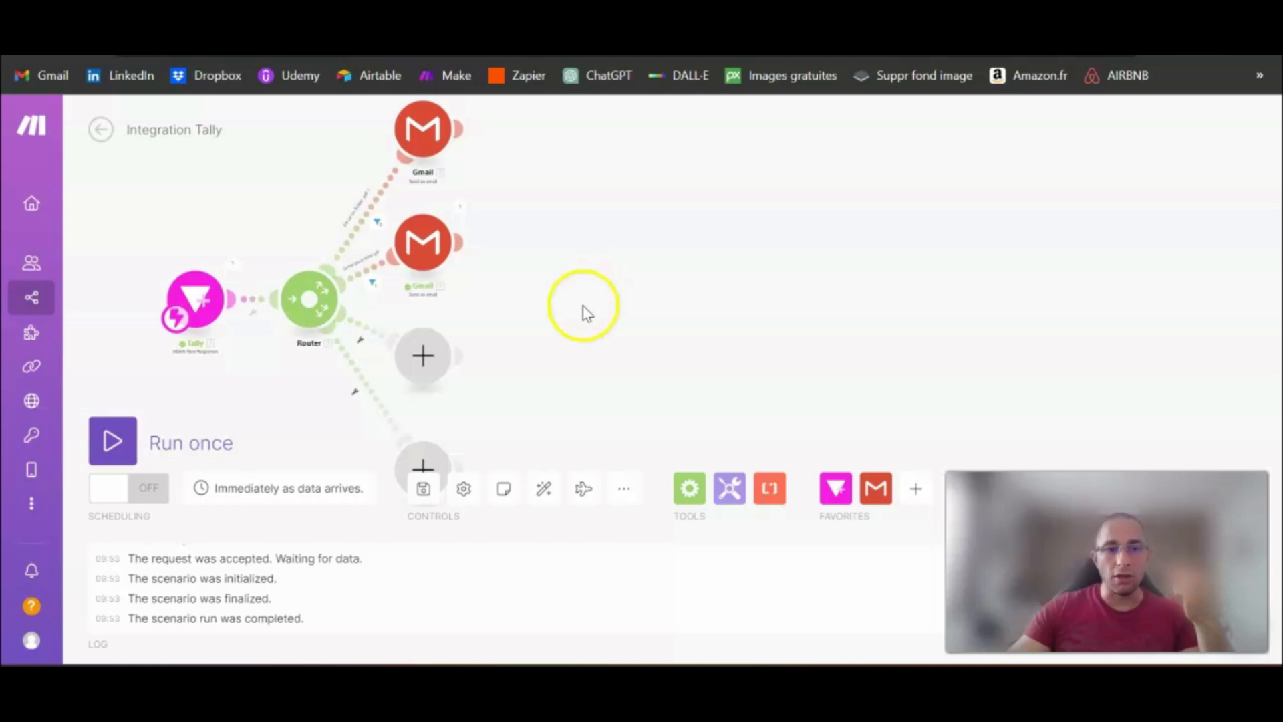
scroll(579, 320, up, 2)
drag(524, 310, 756, 330)
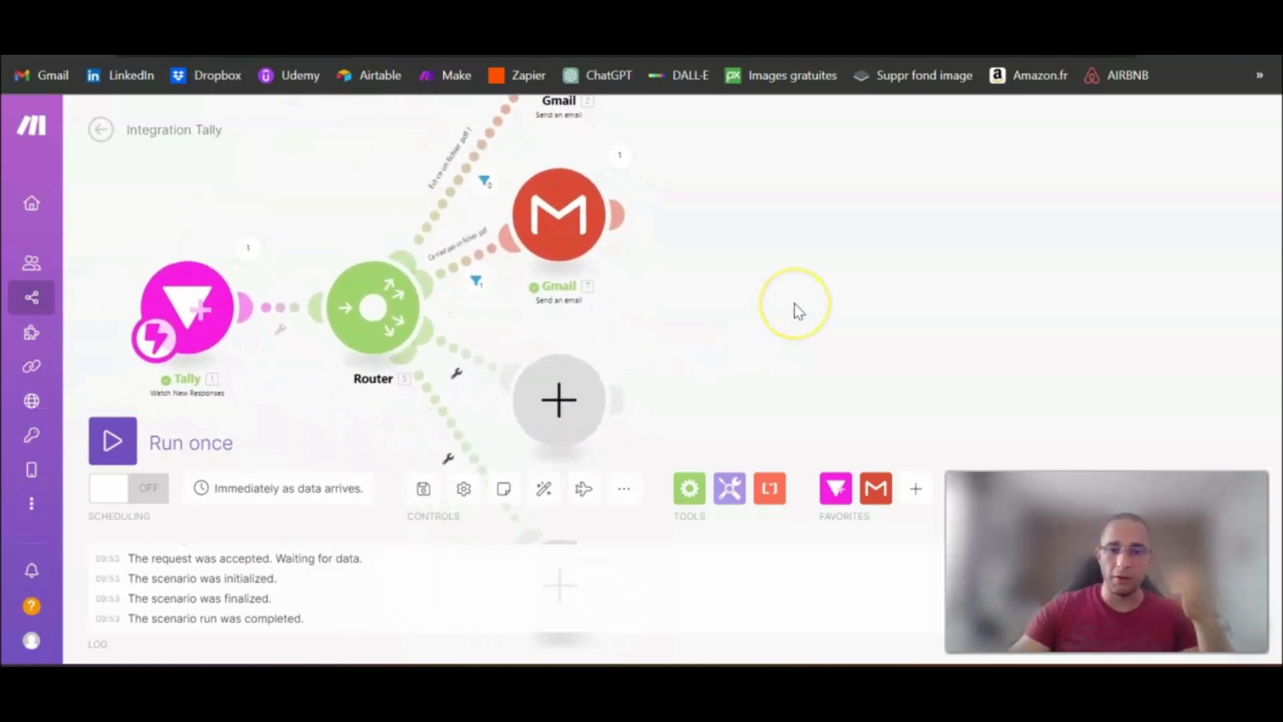